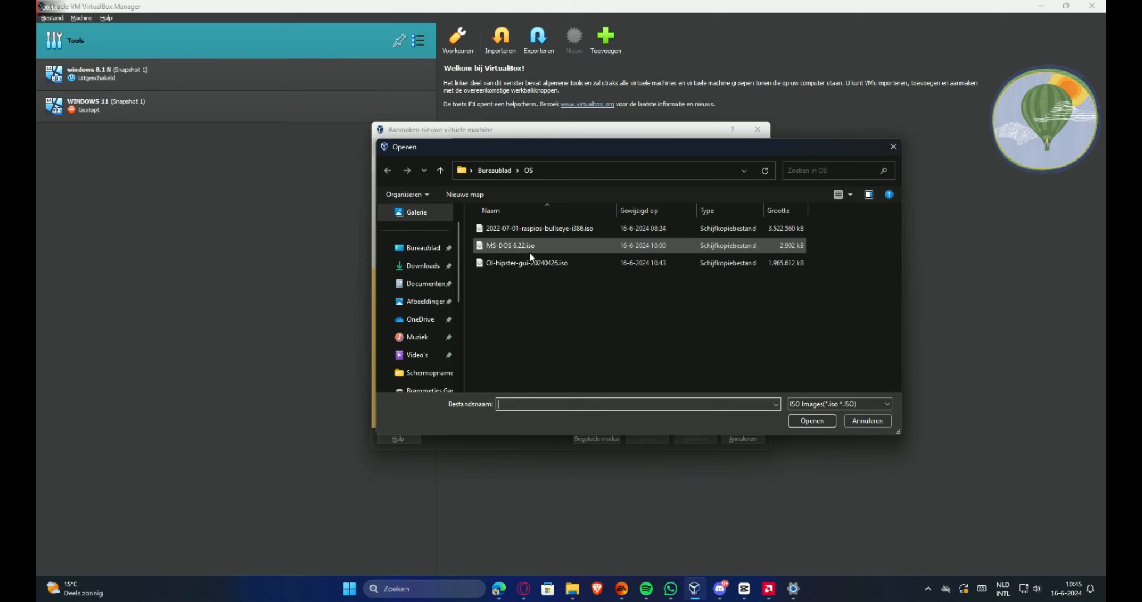
# Use the OI-hipster ISO, name the VM 'OpenIndiana' and keep Solaris as the type
pyautogui.doubleClick(529, 264)
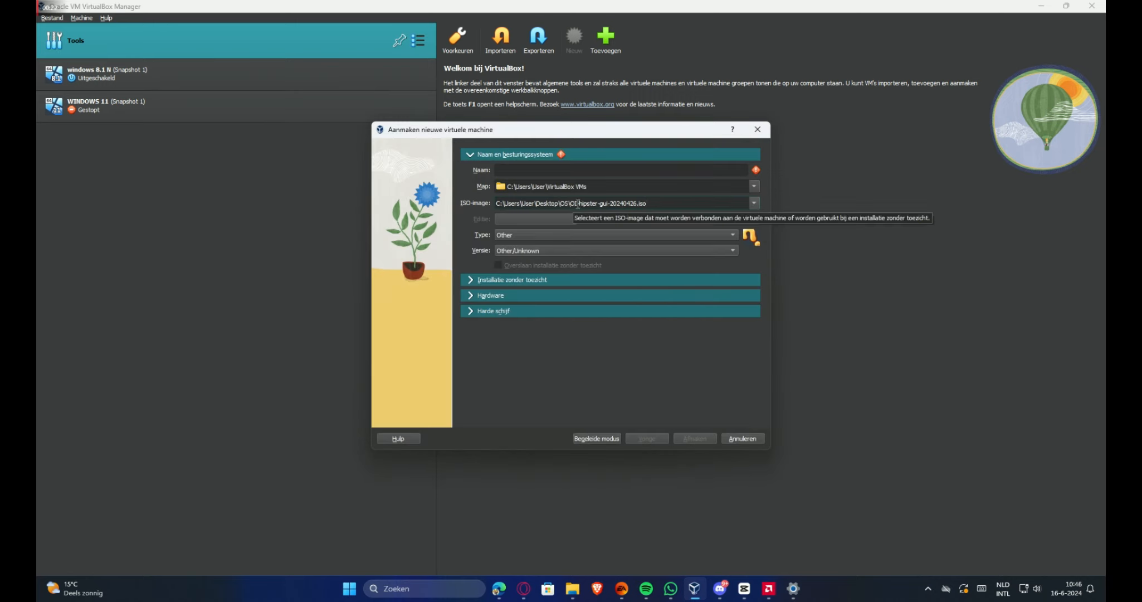
pyautogui.click(565, 170)
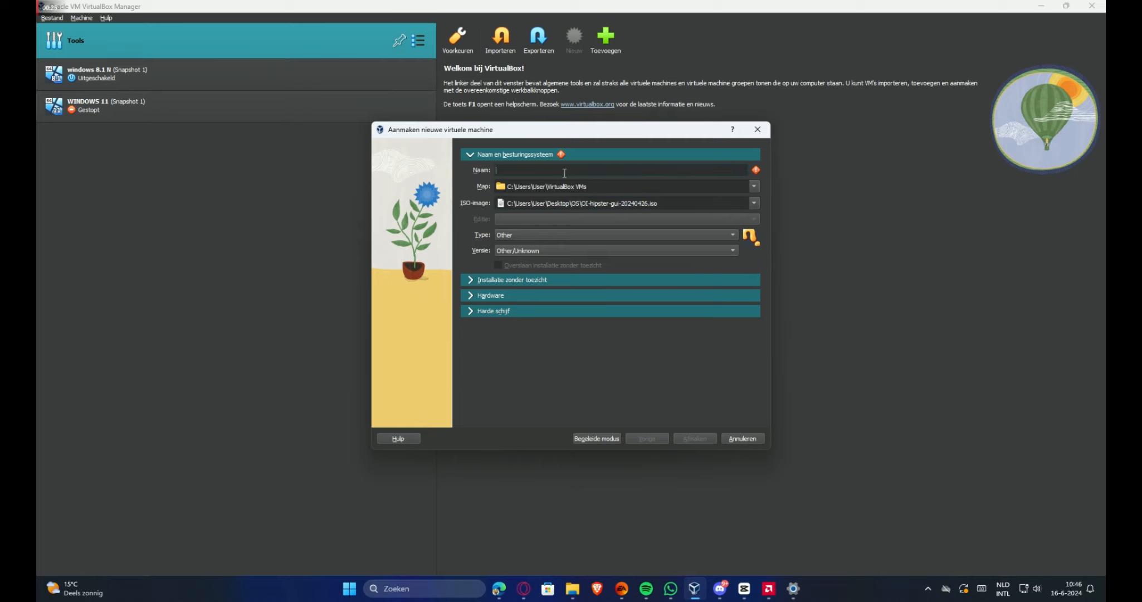
pyautogui.write('OpenIndiana')
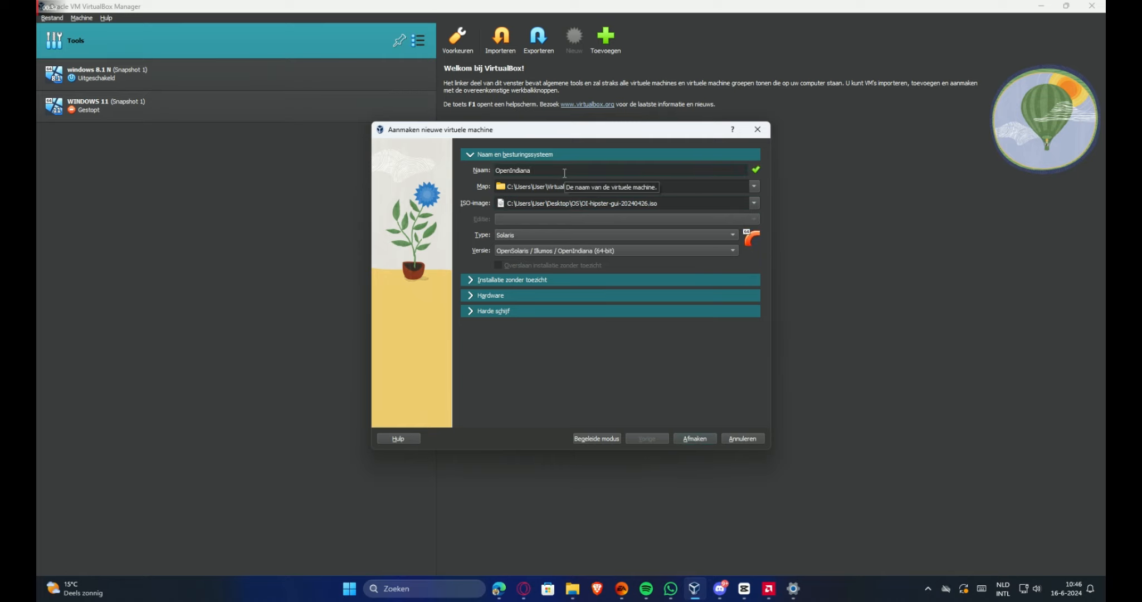
pyautogui.click(545, 235)
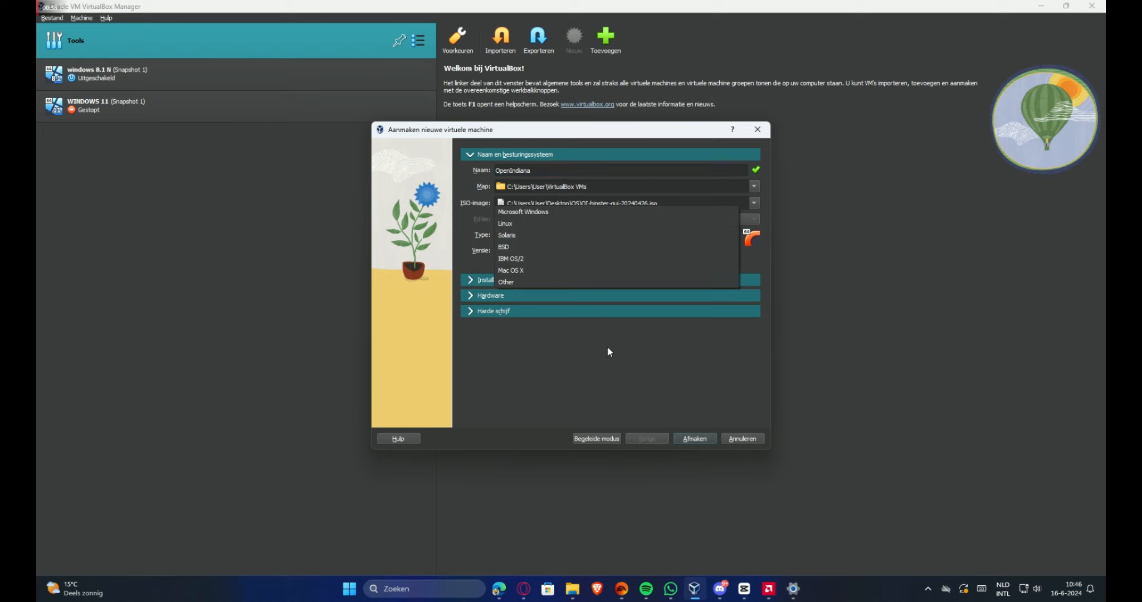
pyautogui.click(668, 377)
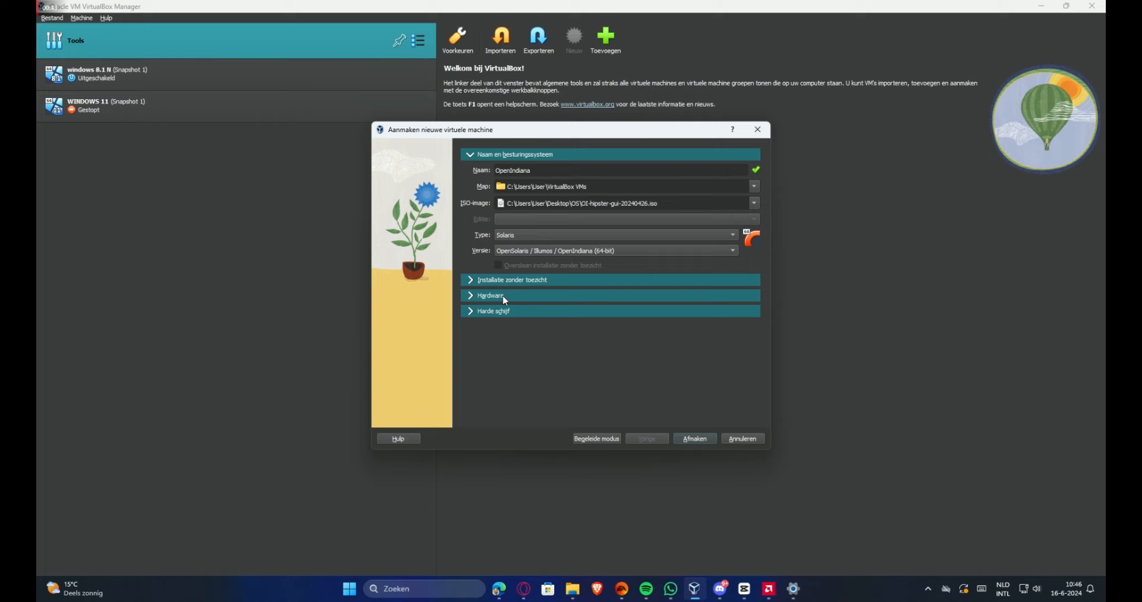
# Review the unattended, hardware (2048 MB) and 32 GB disk settings, then finish the VM
pyautogui.click(572, 280)
pyautogui.click(552, 317)
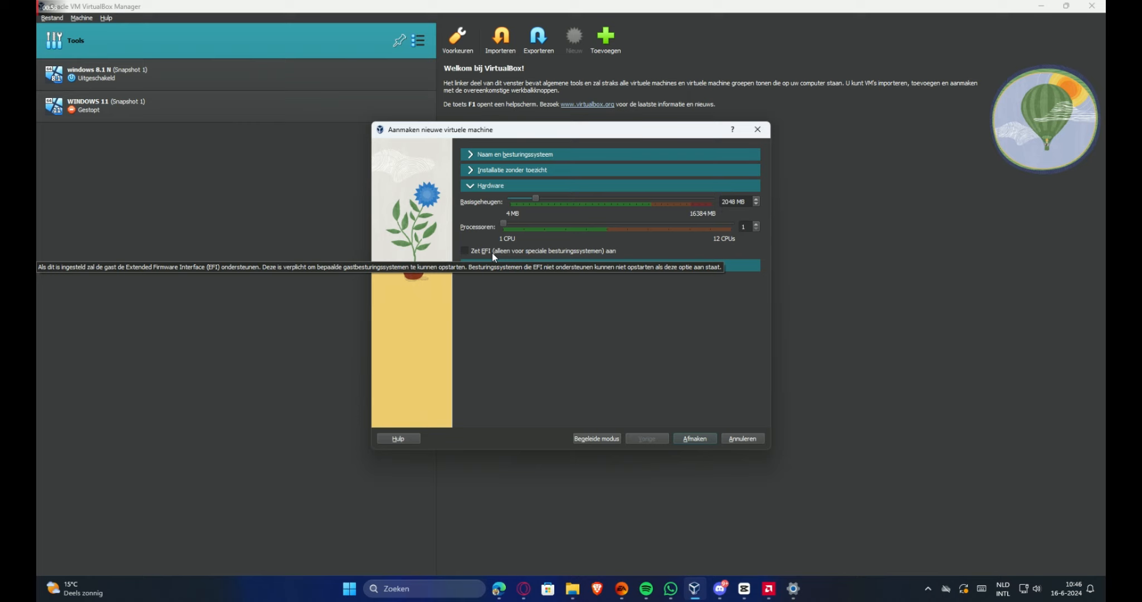
pyautogui.click(489, 266)
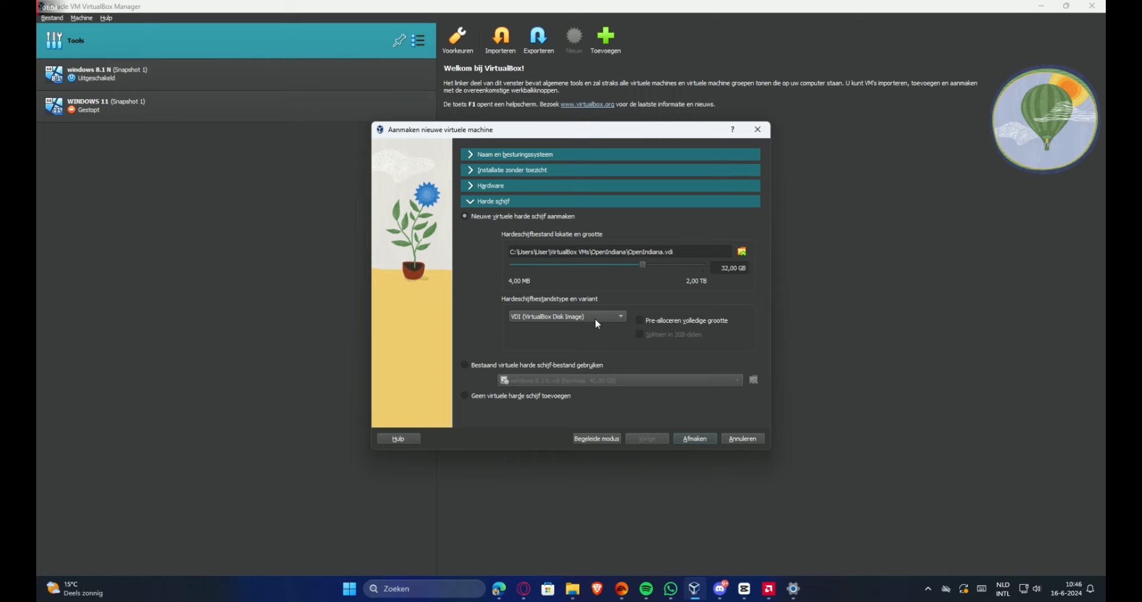
pyautogui.click(693, 438)
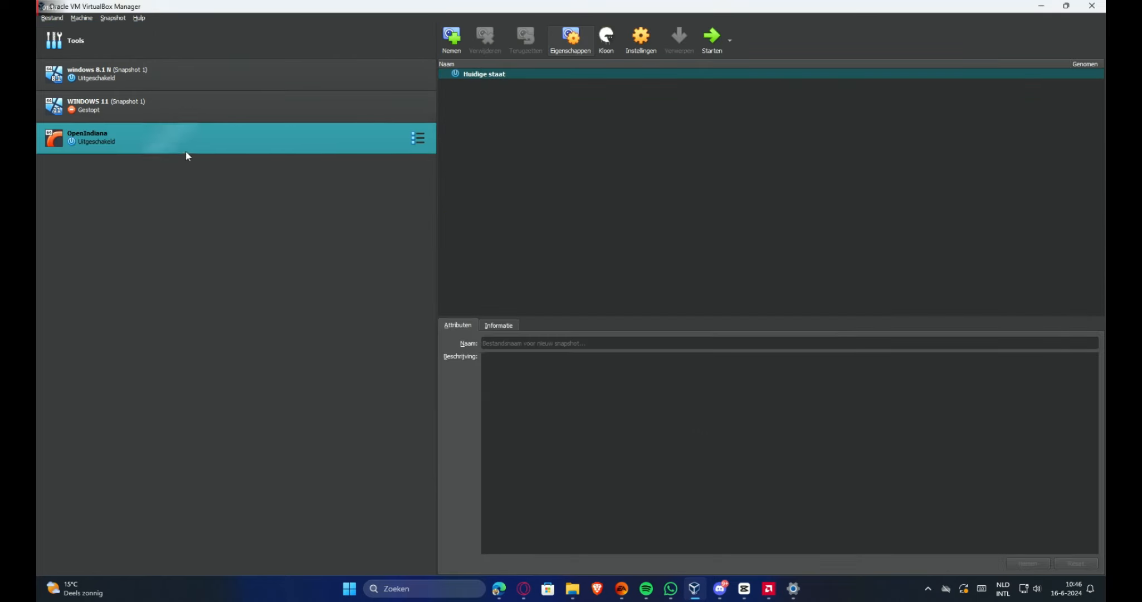
# Start the OpenIndiana VM, move its window higher and maximize it
pyautogui.doubleClick(188, 147)
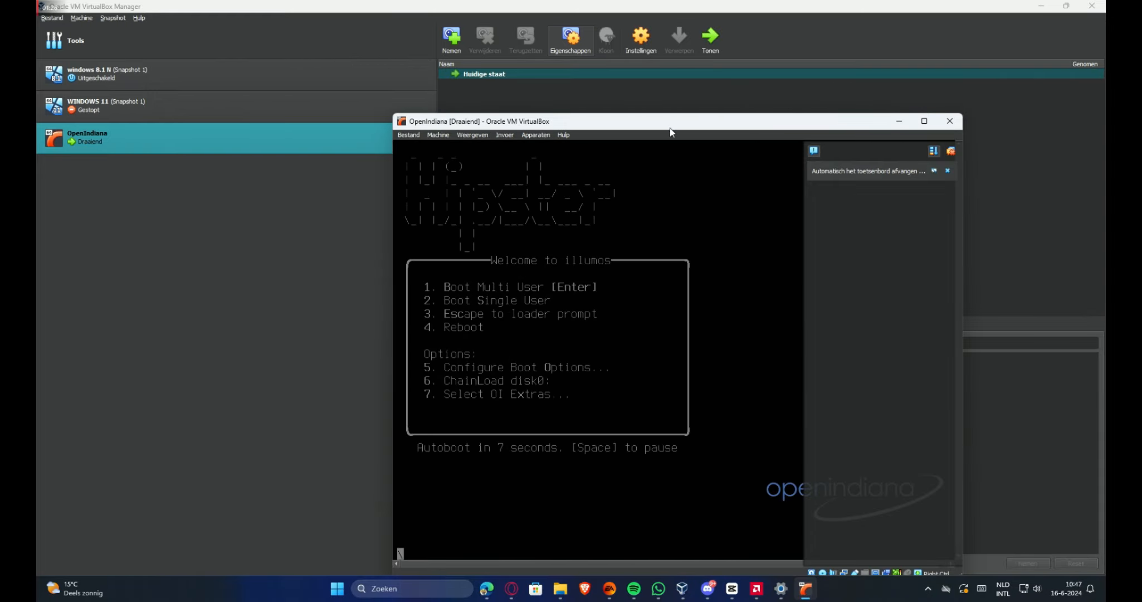
pyautogui.moveTo(671, 129); pyautogui.dragTo(643, 78)
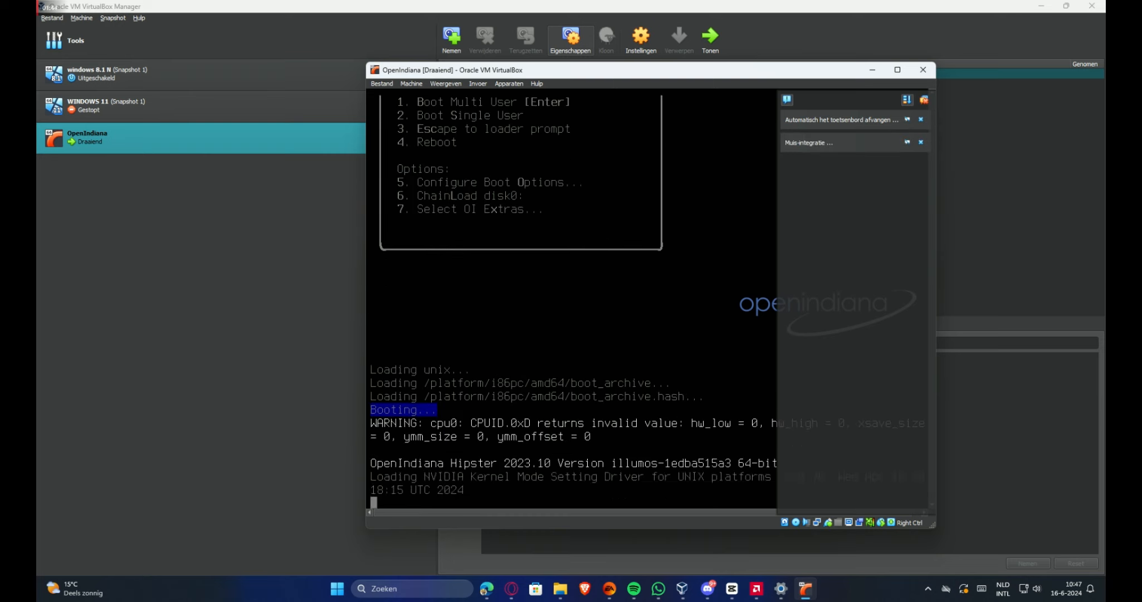
pyautogui.click(897, 70)
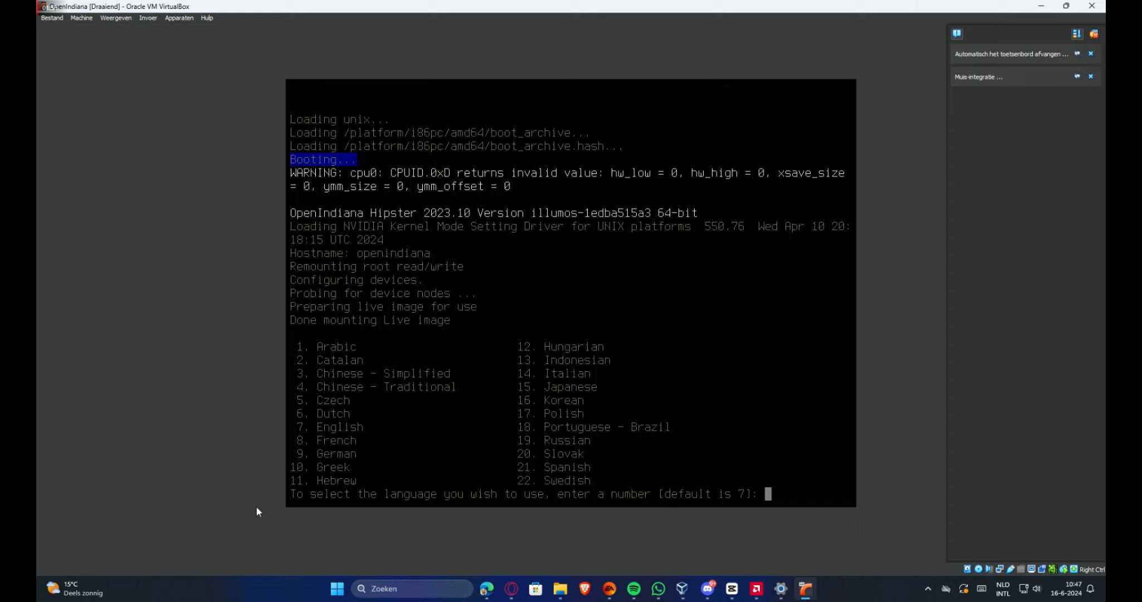
# Boot in English (option 7), then launch Firefox and the OpenIndiana graphical installer
pyautogui.write('7')
pyautogui.press('Return')
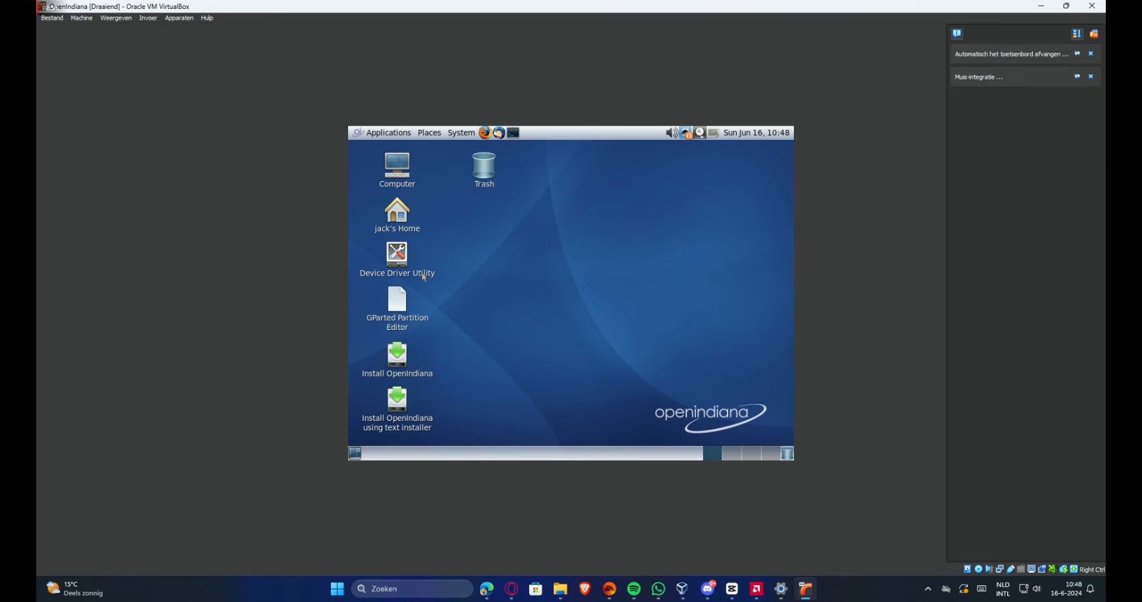
pyautogui.click(484, 132)
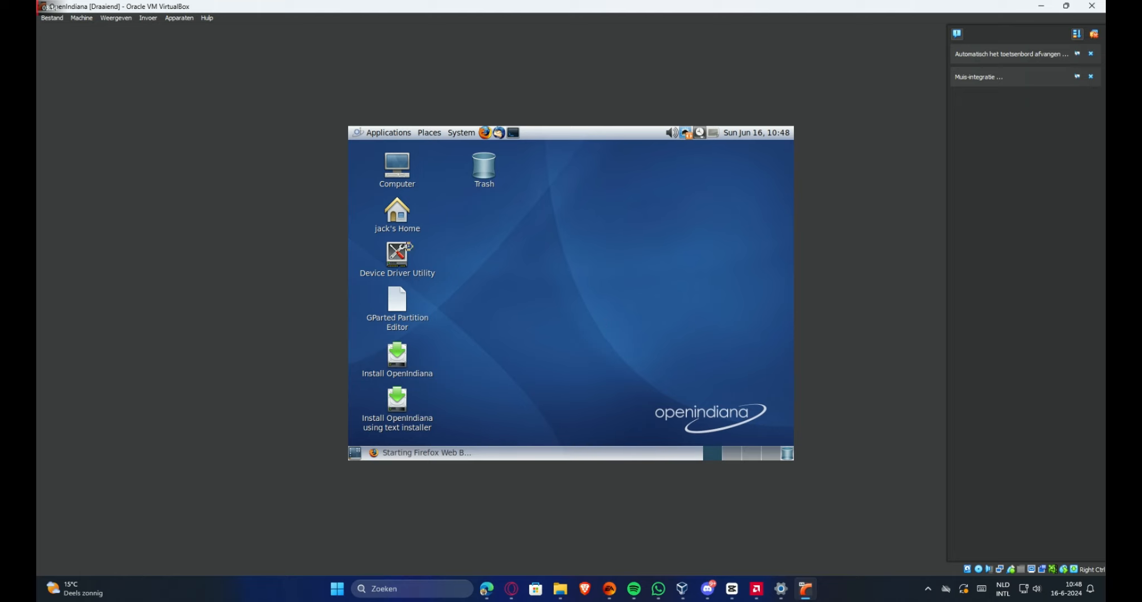
pyautogui.doubleClick(397, 355)
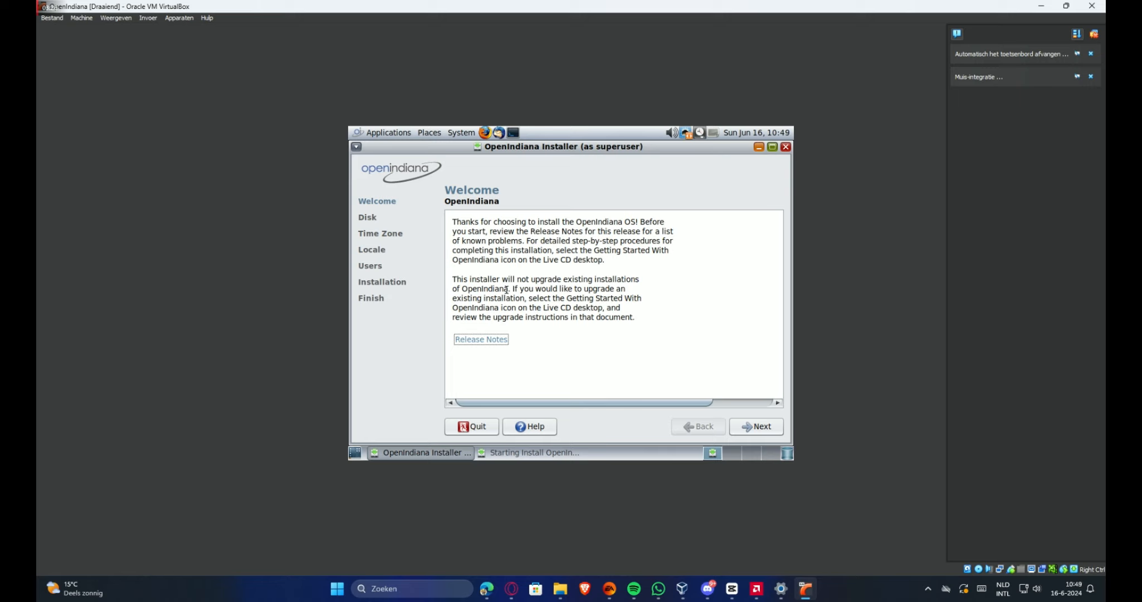
# Try the Release Notes, dismiss the error, and continue past the Welcome page
pyautogui.click(488, 341)
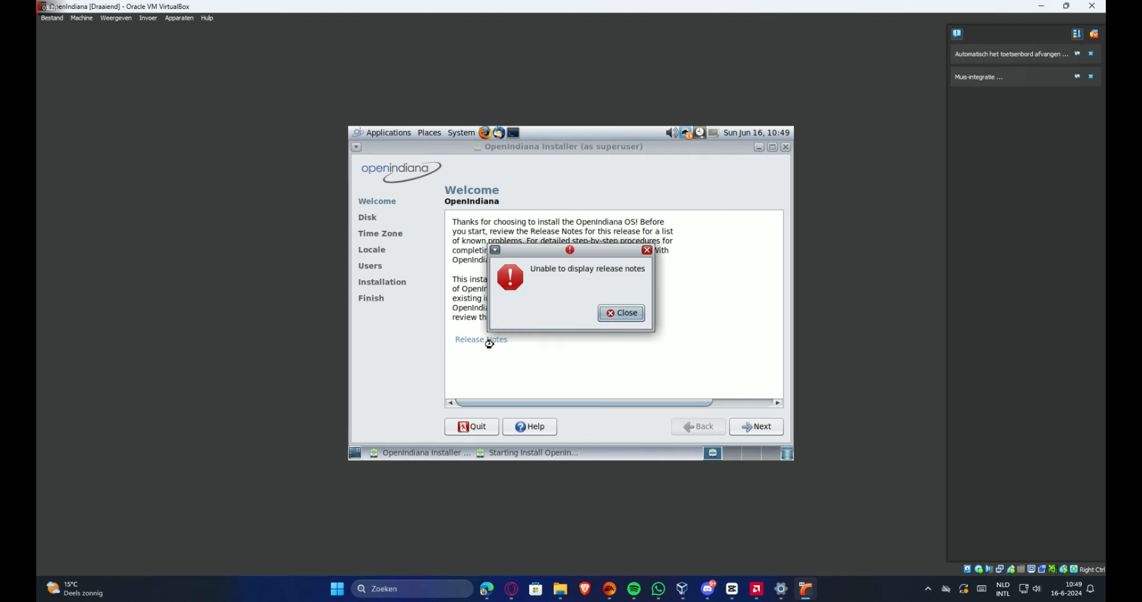
pyautogui.click(629, 313)
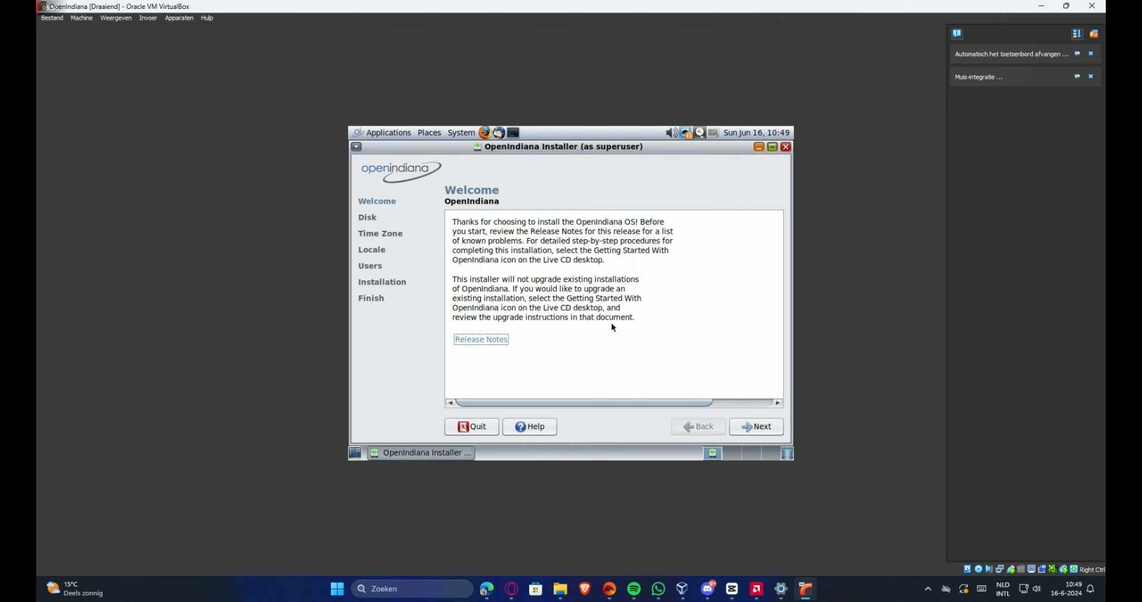
pyautogui.click(753, 425)
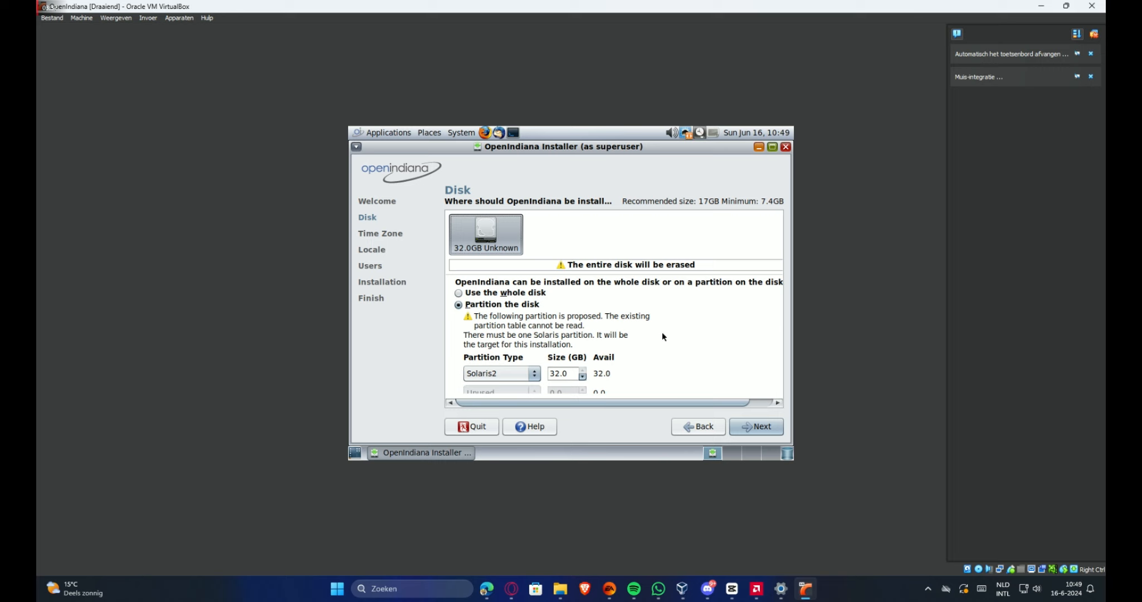
# Accept the proposed disk partition and time zone, keeping United States as the territory
pyautogui.click(749, 433)
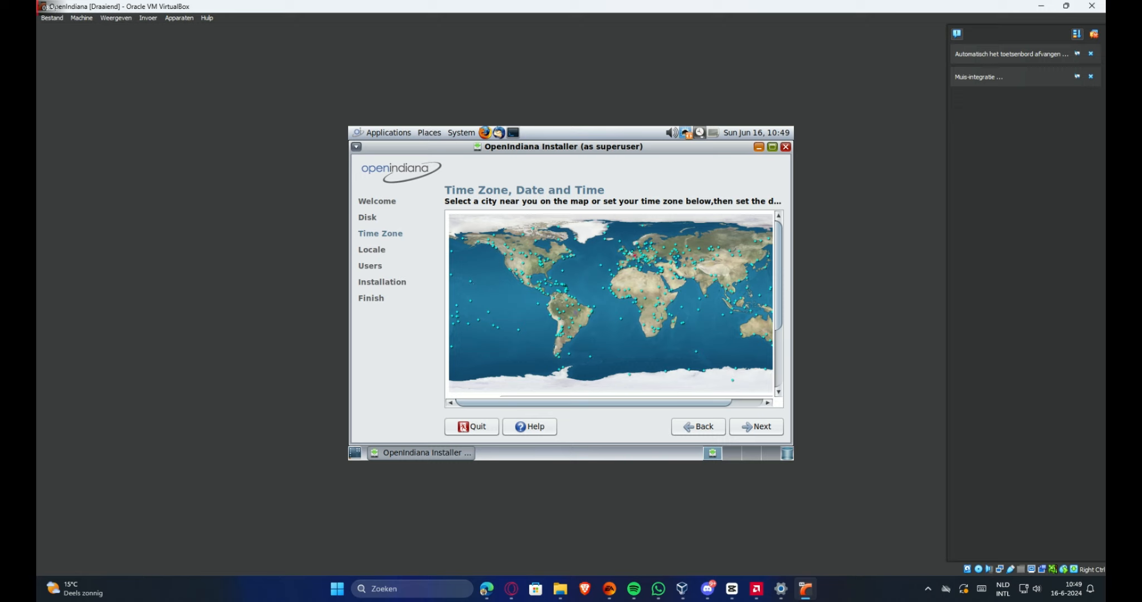
pyautogui.click(752, 425)
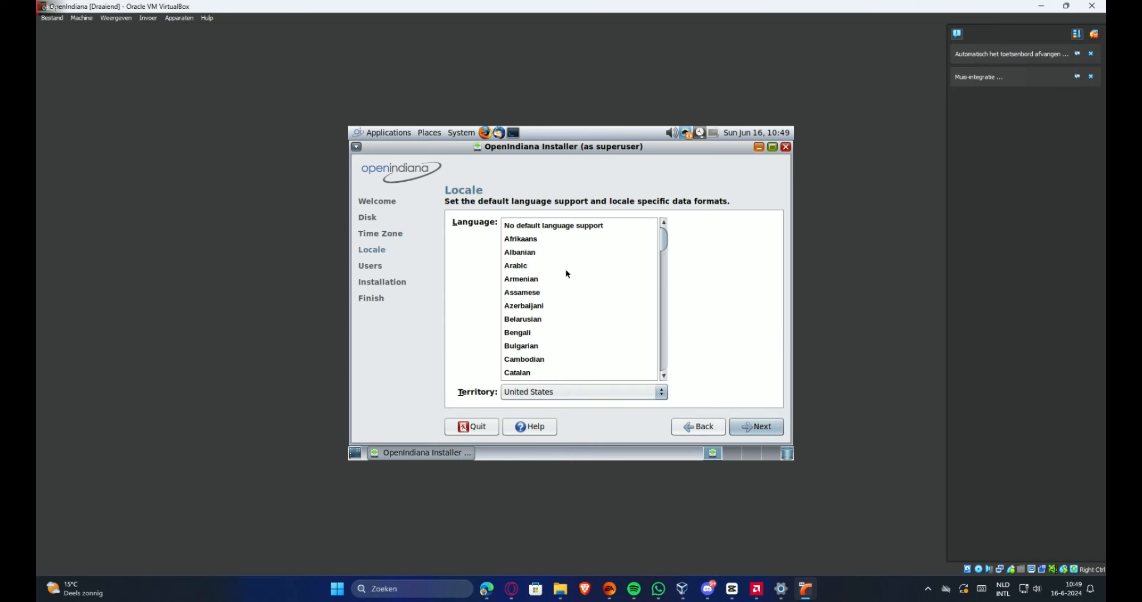
pyautogui.click(549, 391)
pyautogui.click(549, 391)
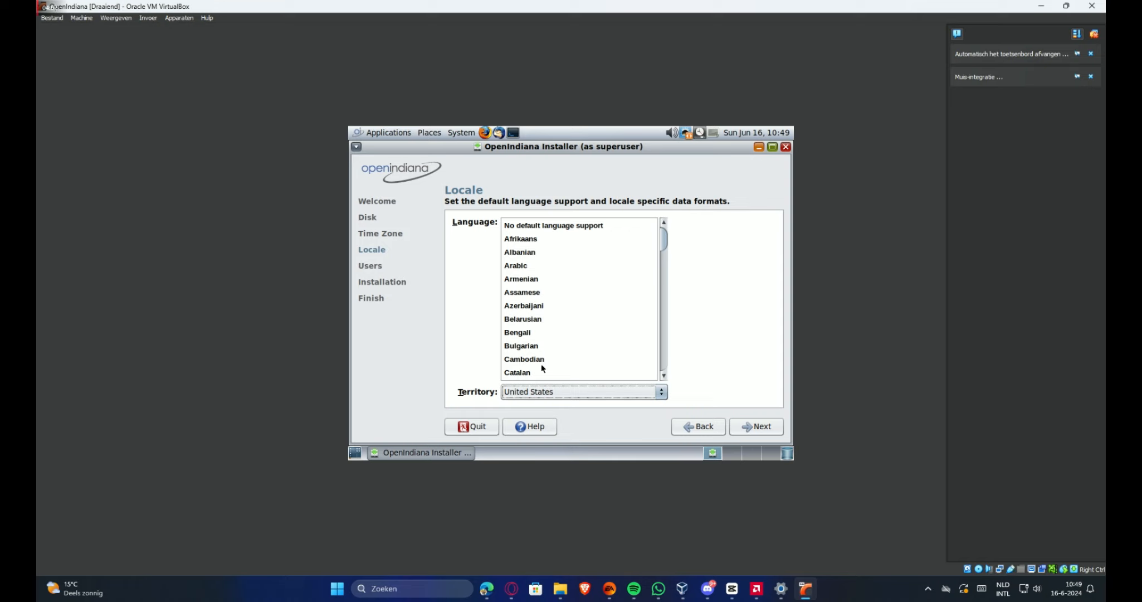
pyautogui.click(527, 391)
pyautogui.click(464, 384)
# Look through the language list, keep English and continue to the Users page
pyautogui.moveTo(664, 237); pyautogui.dragTo(664, 293)
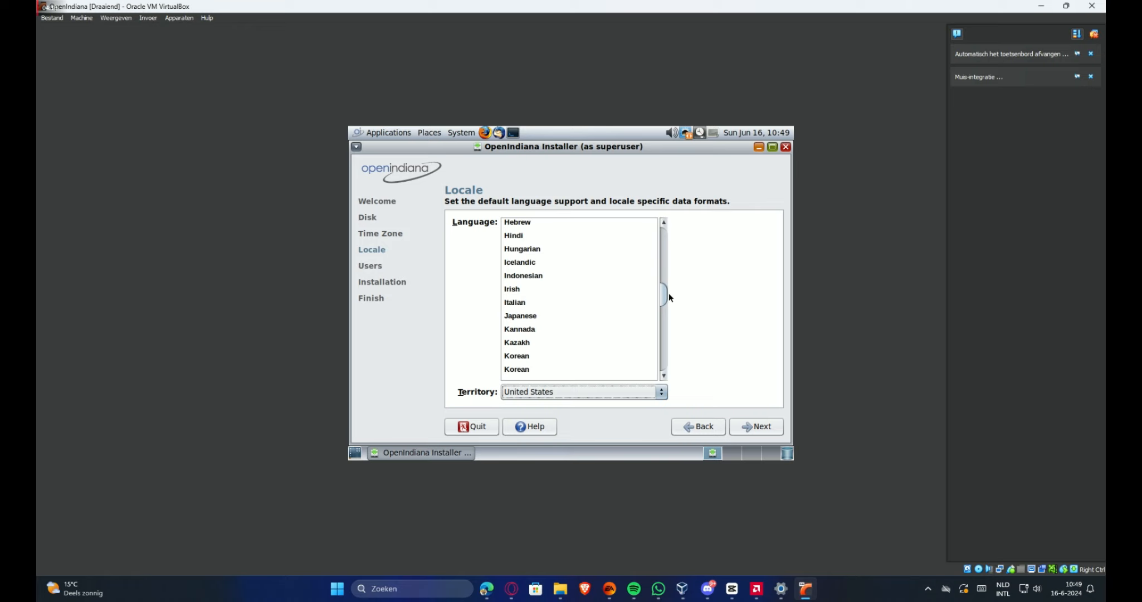
pyautogui.scroll(-10, 666, 295)
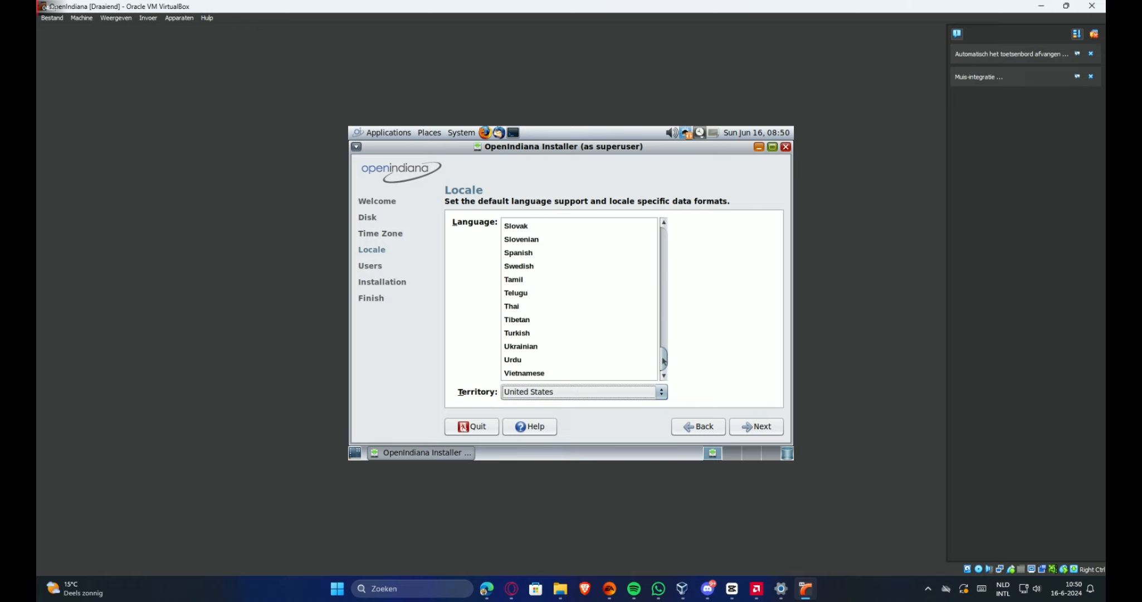
pyautogui.moveTo(664, 361); pyautogui.dragTo(678, 266)
pyautogui.scroll(1, 529, 295)
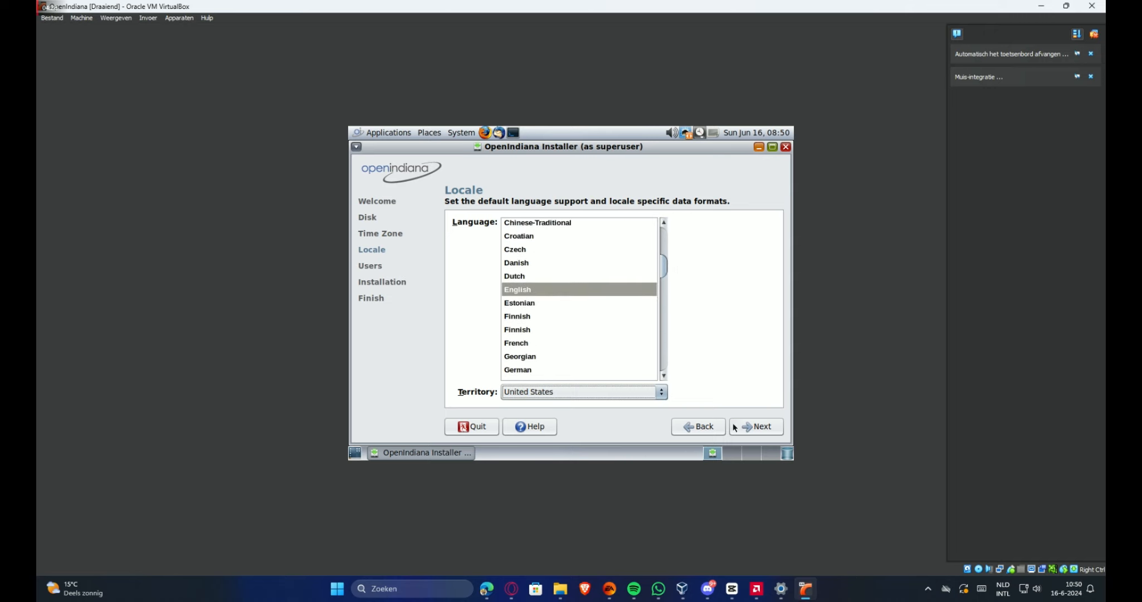
pyautogui.click(752, 428)
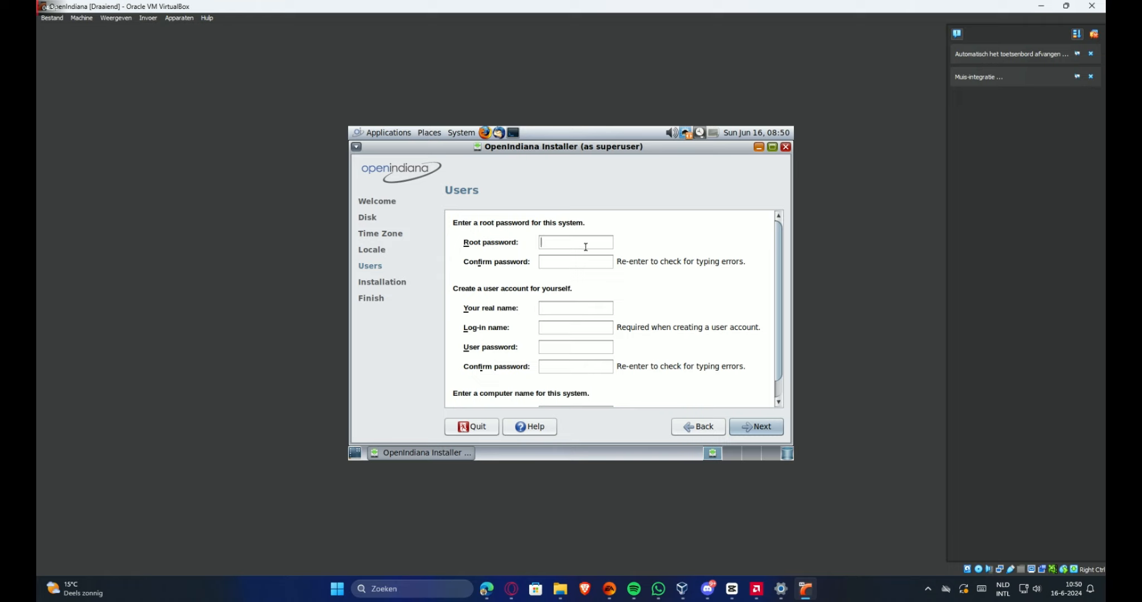
# Enter and confirm the root password
pyautogui.write('1234')
pyautogui.press('Tab')
pyautogui.write('1234')
pyautogui.write('idk')
# Enter the user's name and shorten the log-in name to at most 8 characters
pyautogui.write('diff')
pyautogui.write('en')
pyautogui.write('nt')
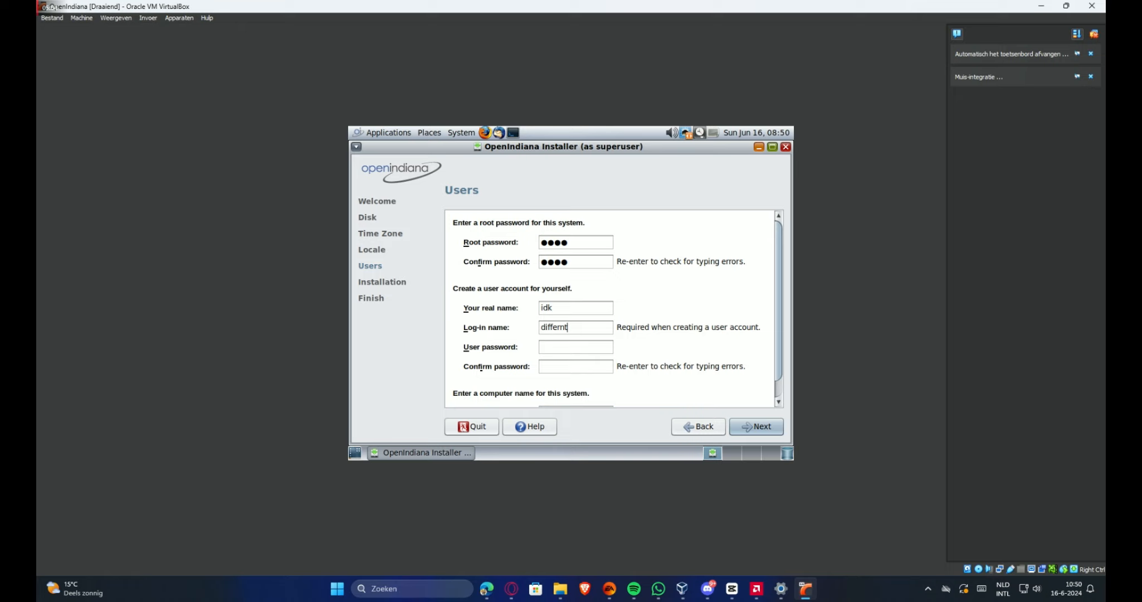
pyautogui.write('OS')
pyautogui.click(564, 346)
pyautogui.write('1')
pyautogui.write('DifferntOS')
pyautogui.click(548, 348)
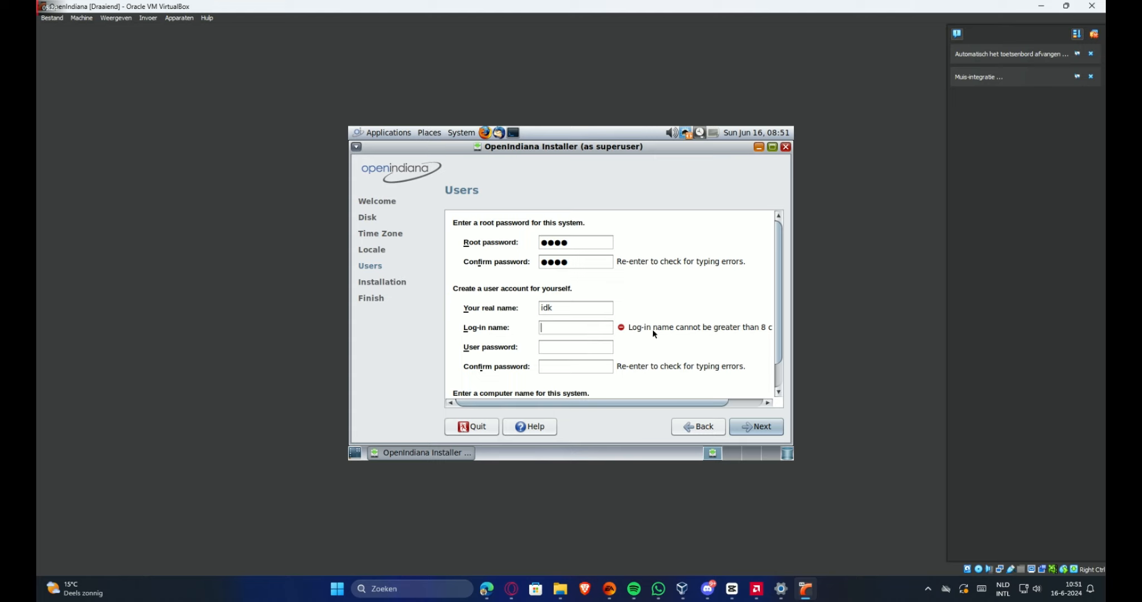
pyautogui.write('Diff')
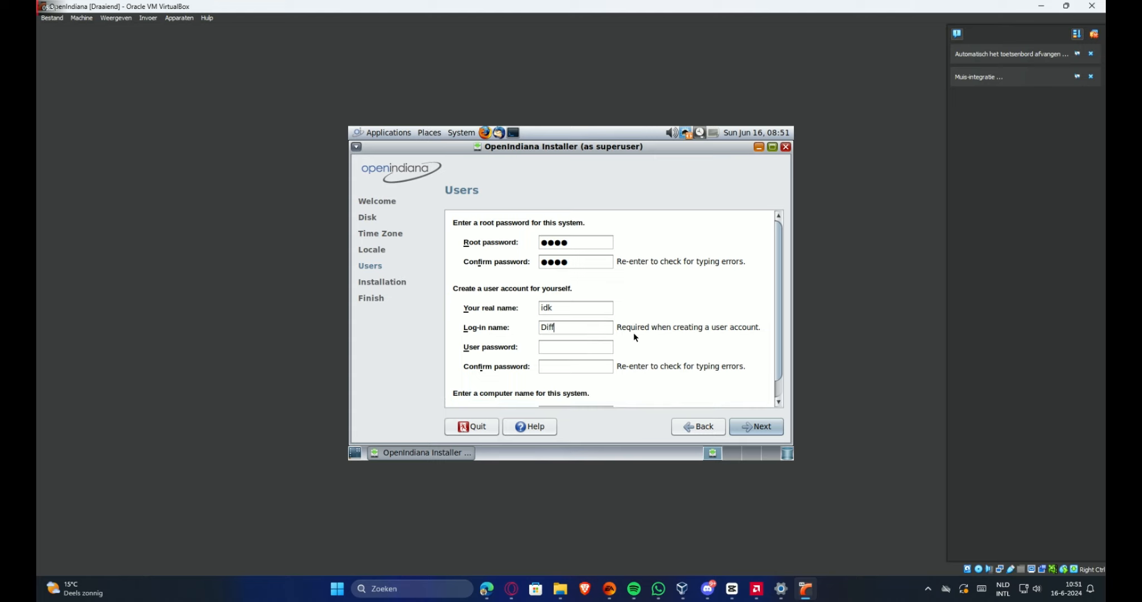
pyautogui.write('ernt')
pyautogui.click(576, 345)
# Enter and confirm the user password, then continue to the Installation summary
pyautogui.write('1234')
pyautogui.press('Tab')
pyautogui.write('1234')
pyautogui.scroll(-1, 779, 362)
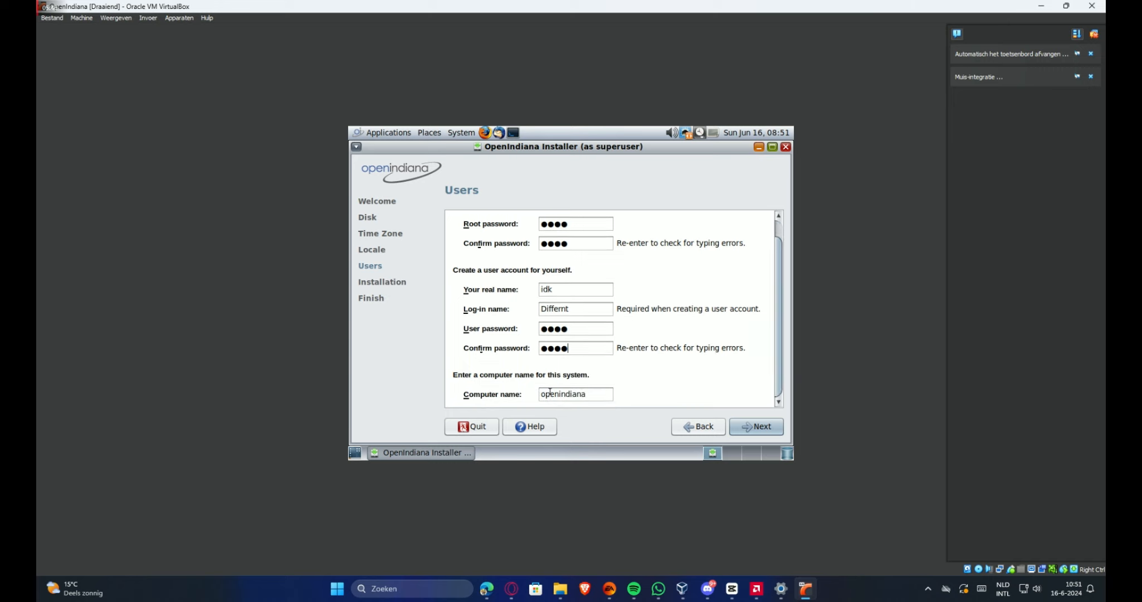
pyautogui.click(746, 425)
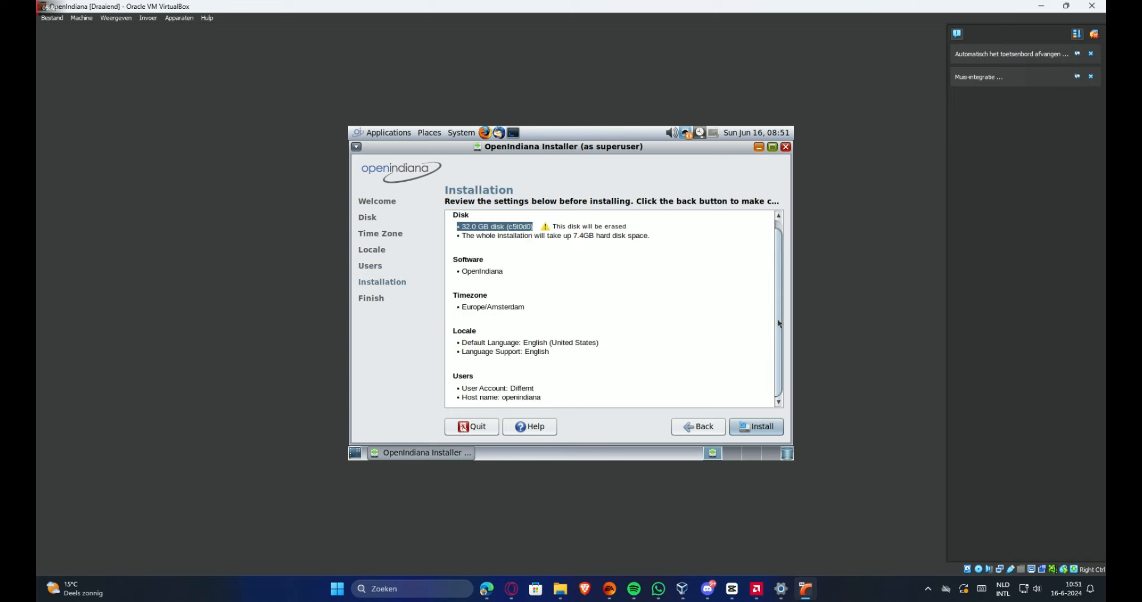
# Launch the installation onto the 32.0 GB disk from the review page
pyautogui.click(757, 424)
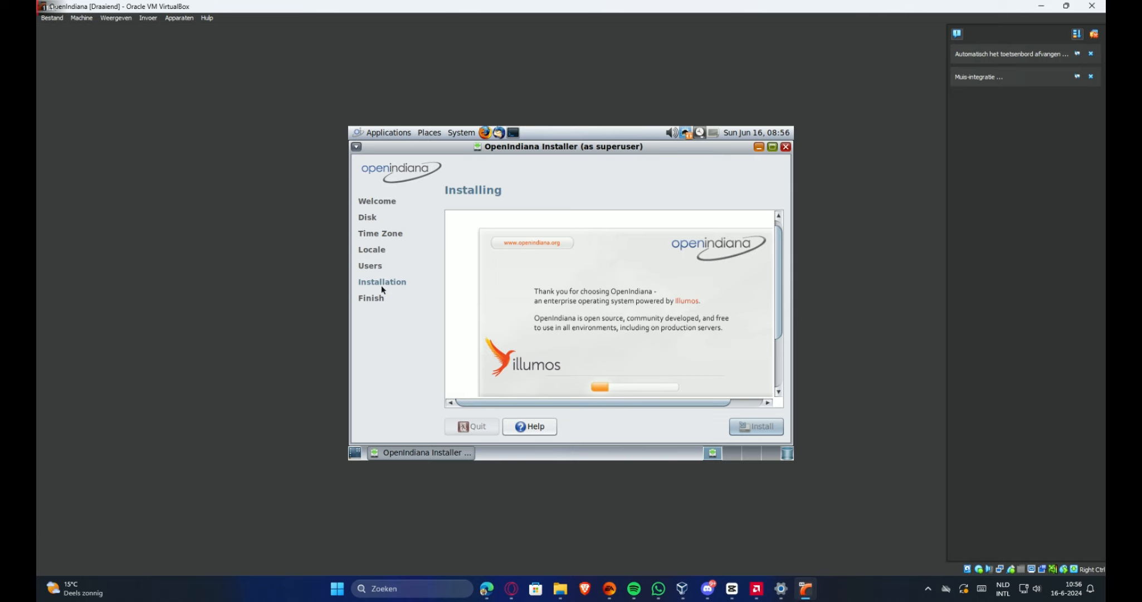
pyautogui.click(759, 148)
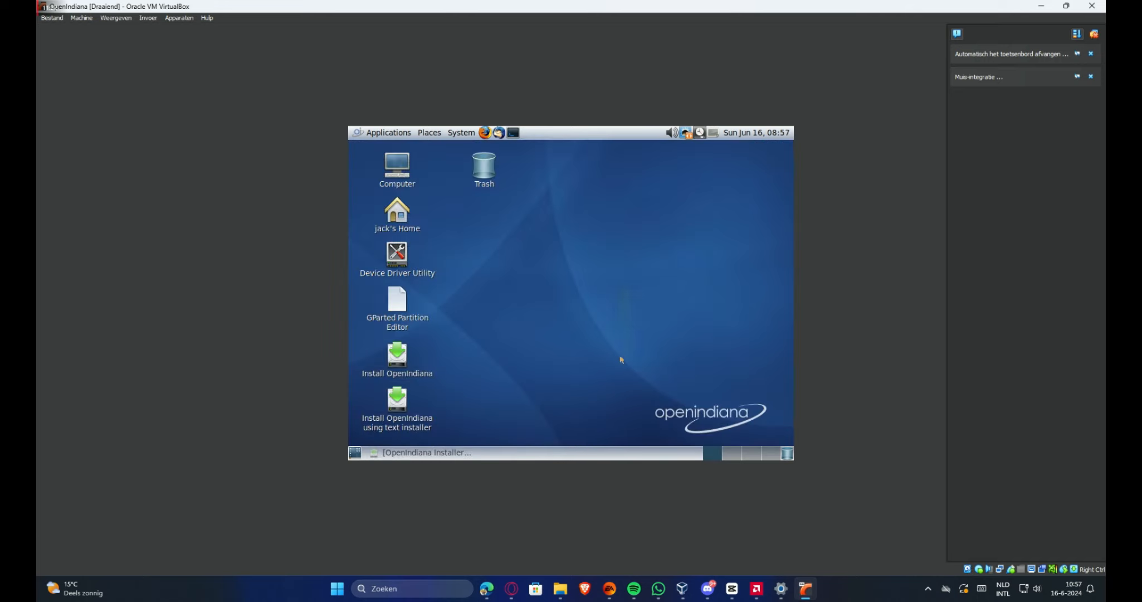
pyautogui.click(419, 453)
pyautogui.click(756, 132)
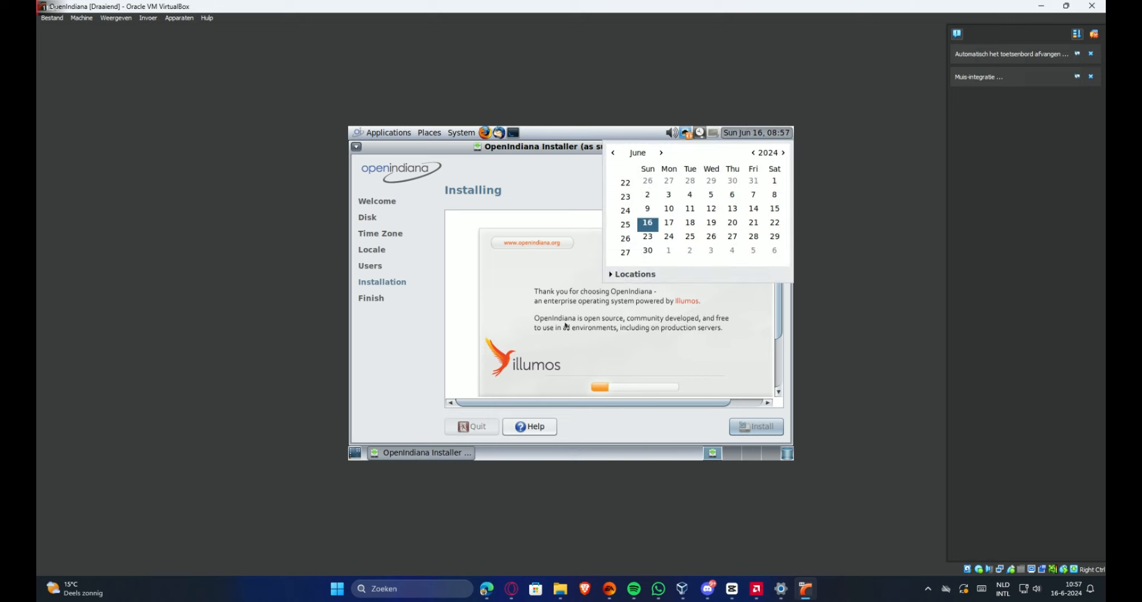
pyautogui.click(784, 152)
pyautogui.click(783, 153)
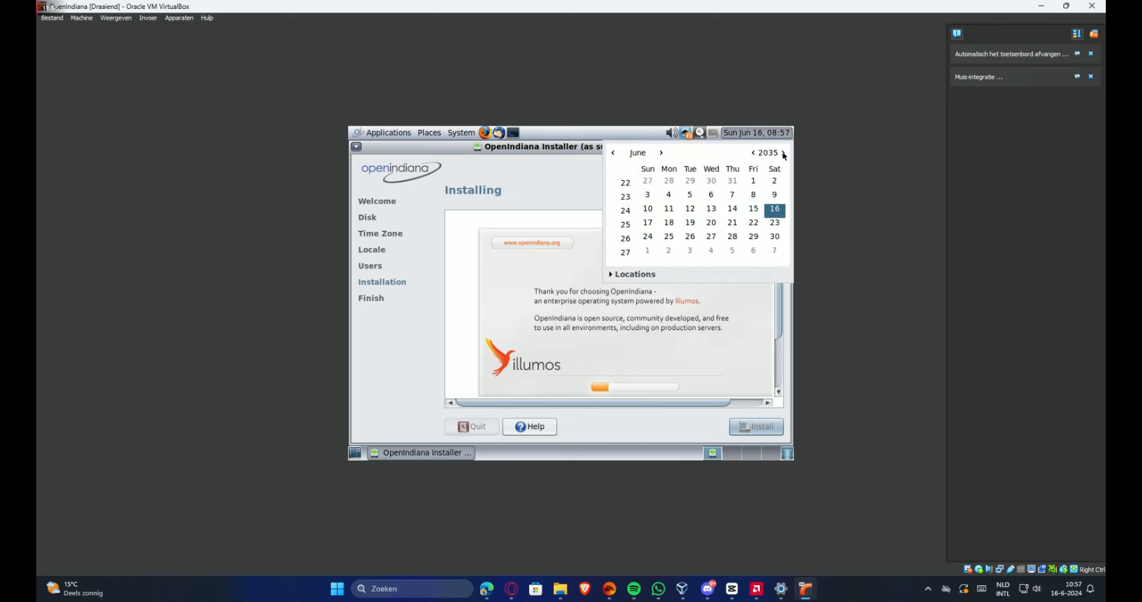
pyautogui.click(783, 152)
pyautogui.click(783, 152)
pyautogui.click(784, 153)
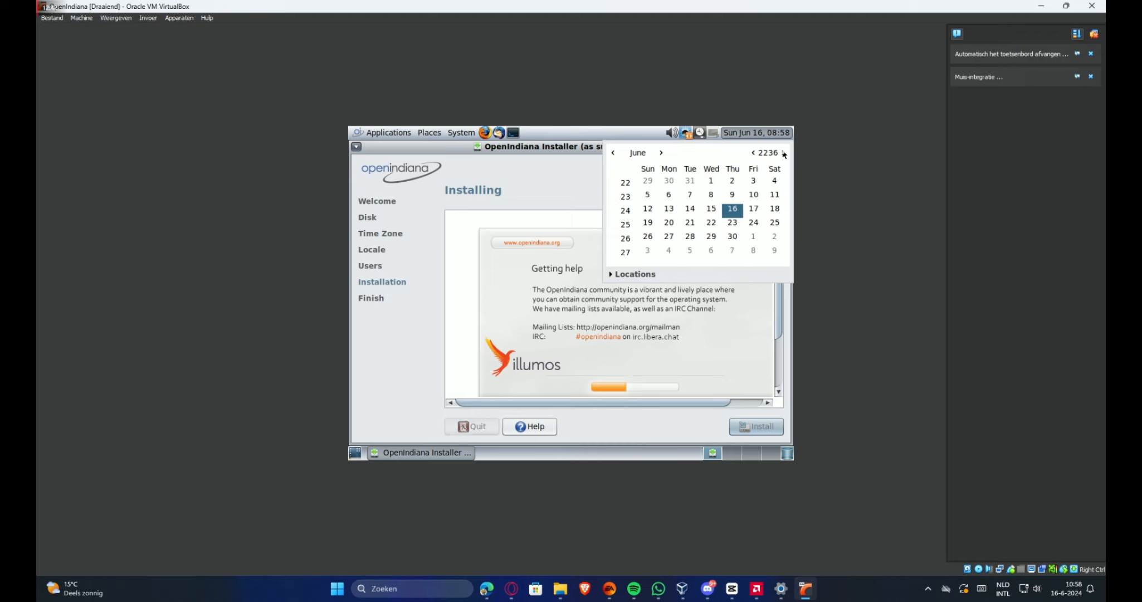
pyautogui.click(782, 153)
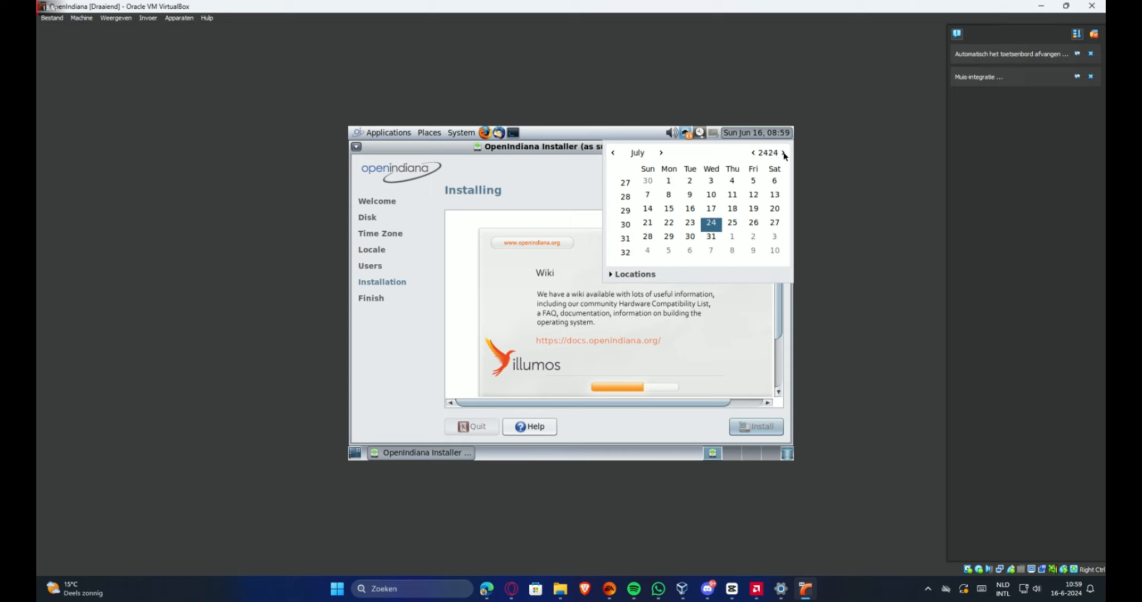
pyautogui.click(785, 153)
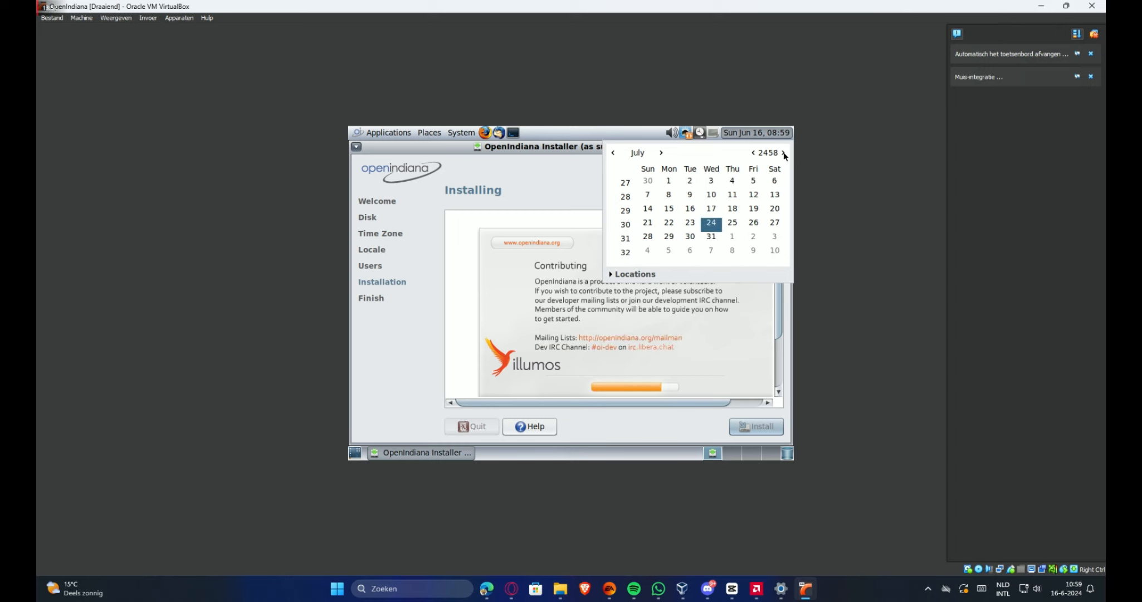
pyautogui.moveTo(785, 154); pyautogui.dragTo(784, 153)
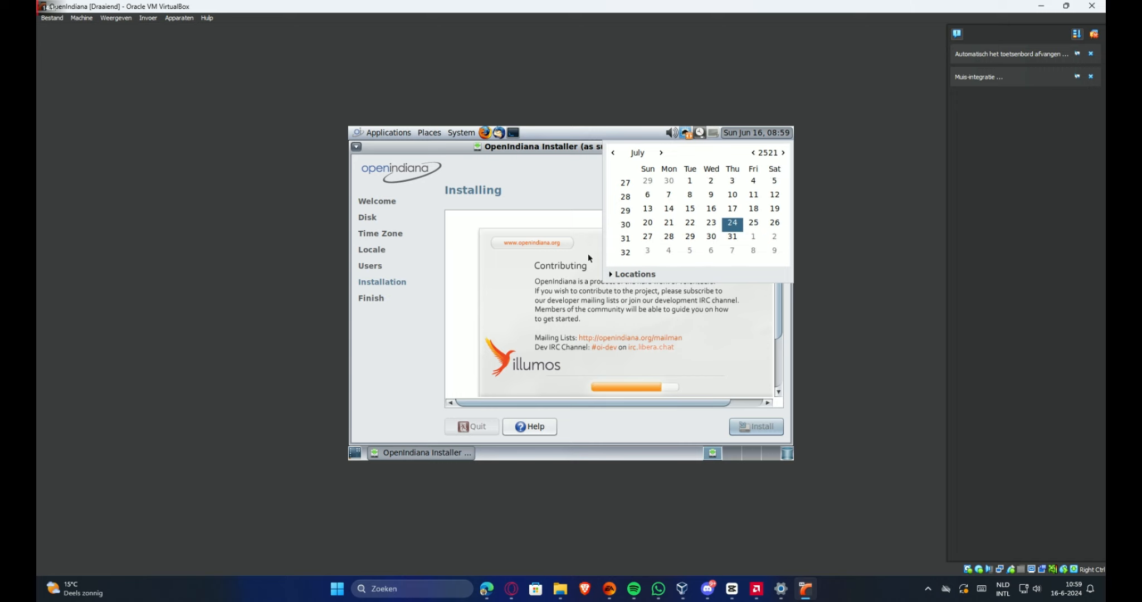
pyautogui.click(744, 136)
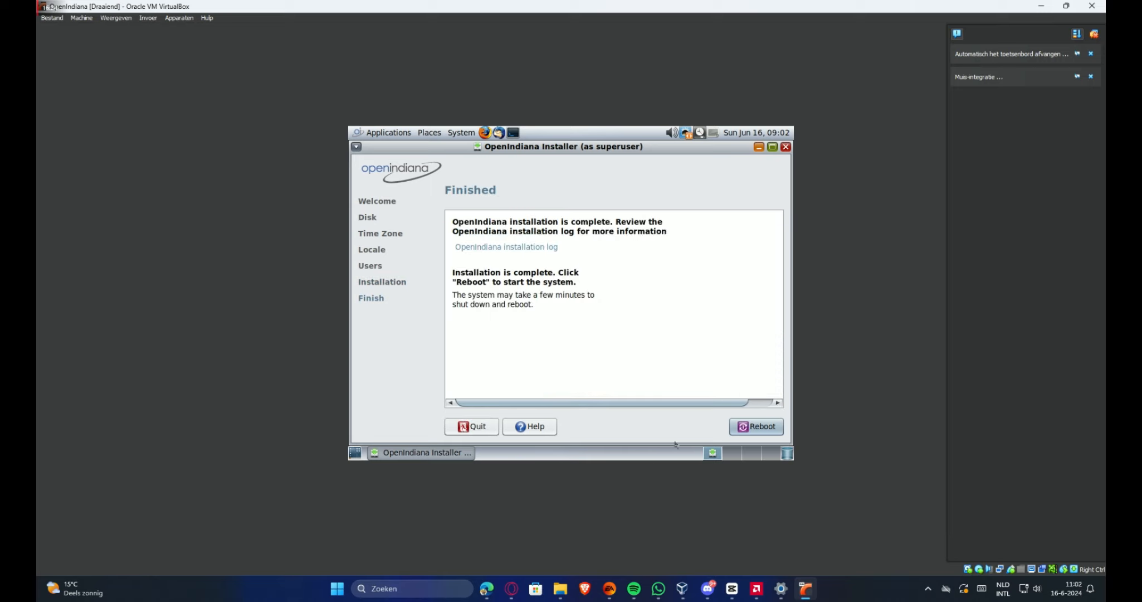
# Reboot after installation, skip the autoboot countdown, and accept English as the language
pyautogui.click(759, 428)
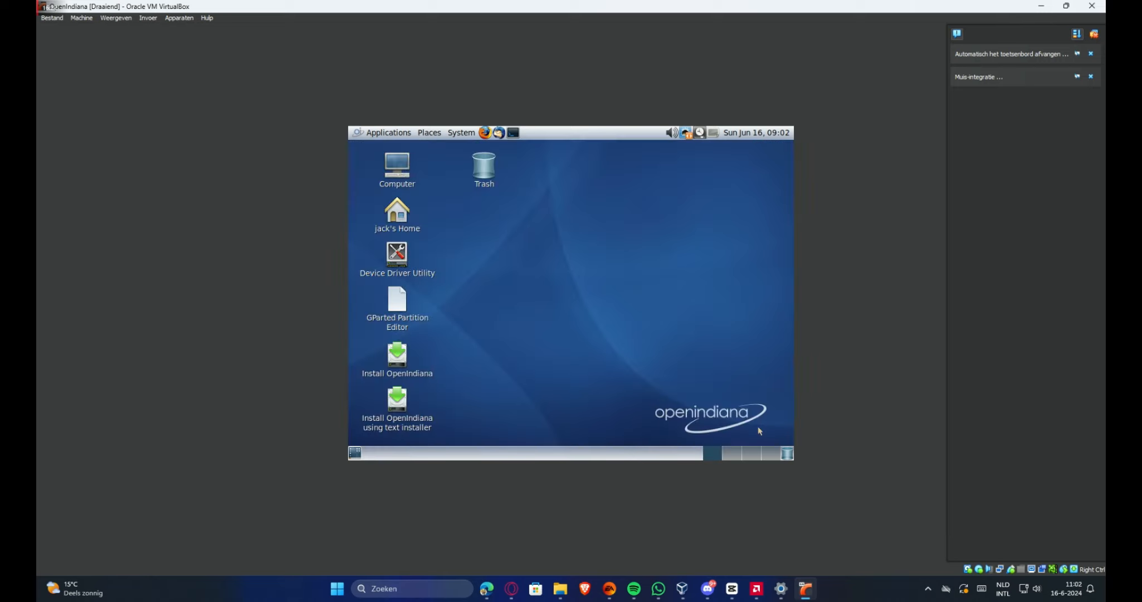
pyautogui.rightClick(658, 281)
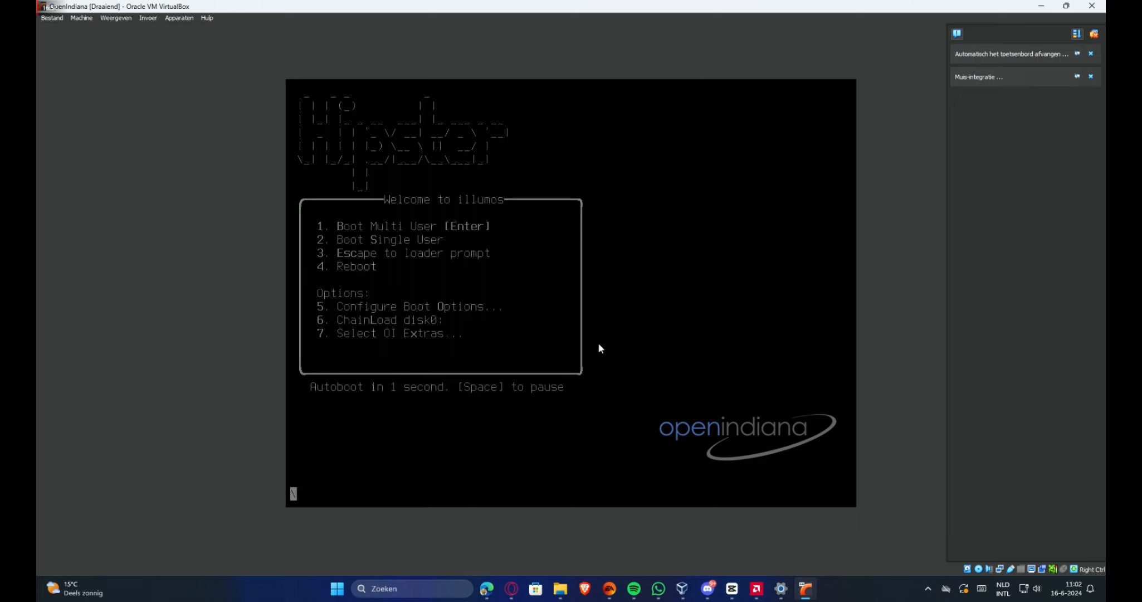
pyautogui.press('Return')
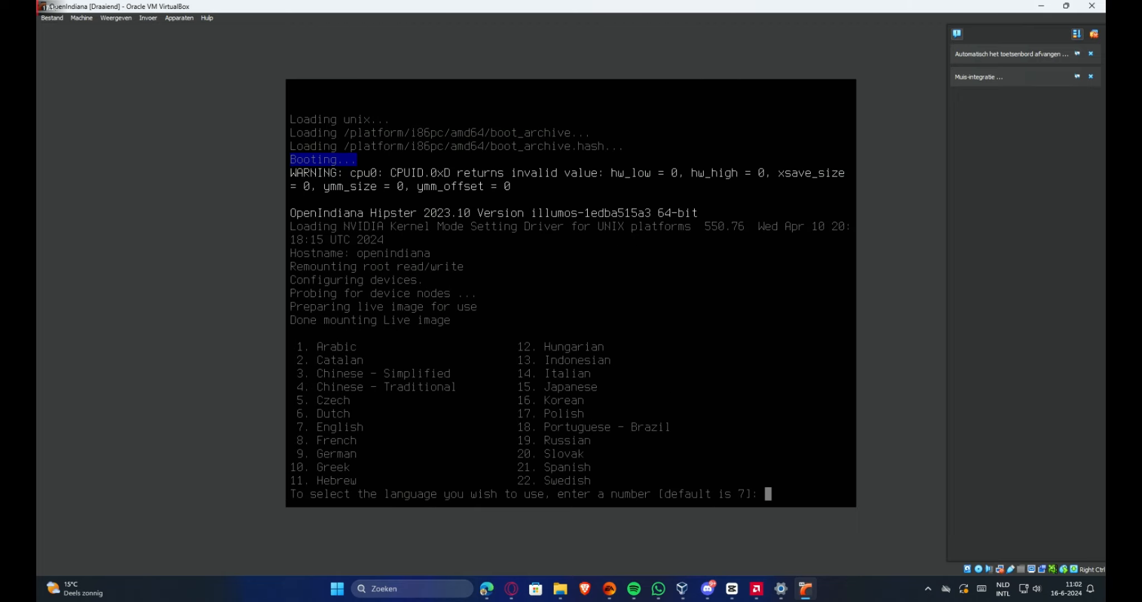
pyautogui.press('Return')
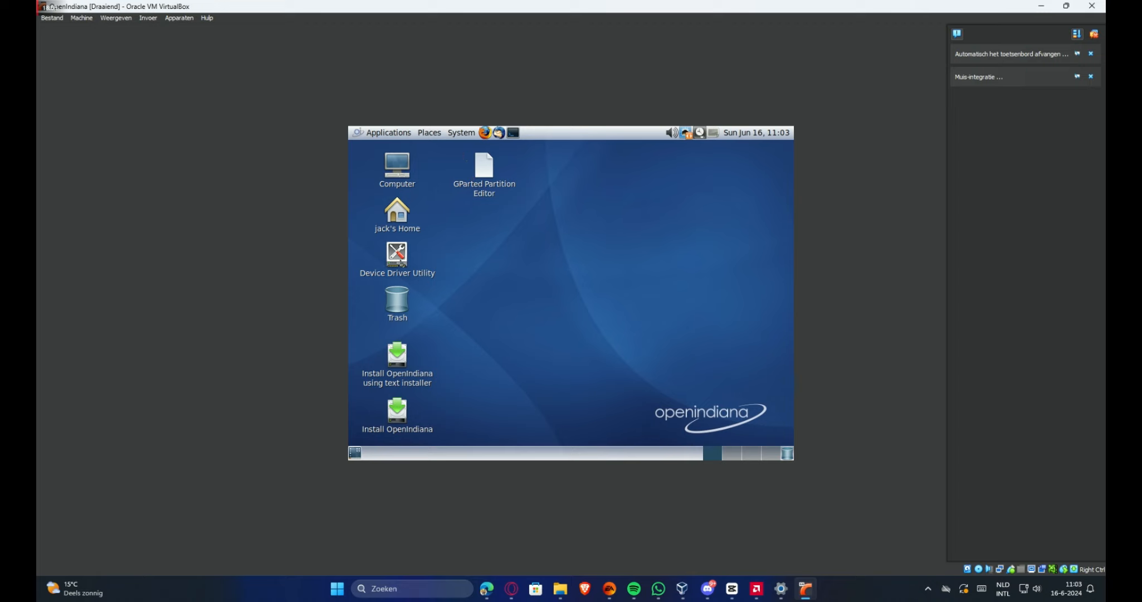
# Launch the Device Driver Utility from its desktop icon, then open a MATE Terminal
pyautogui.doubleClick(398, 255)
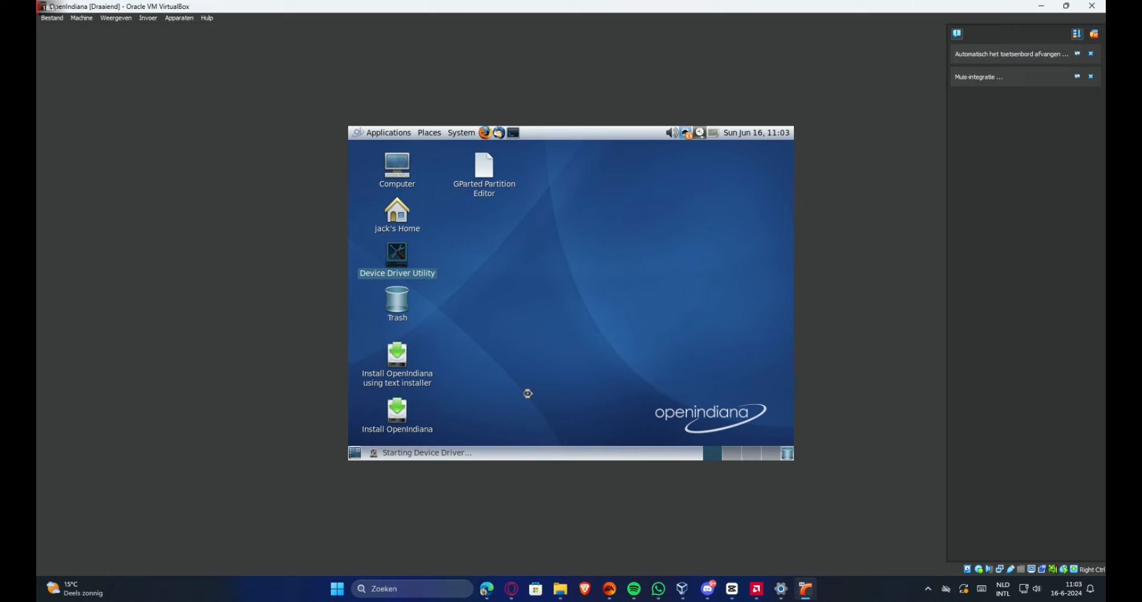
pyautogui.moveTo(532, 394); pyautogui.dragTo(649, 312)
pyautogui.moveTo(421, 409); pyautogui.dragTo(714, 282)
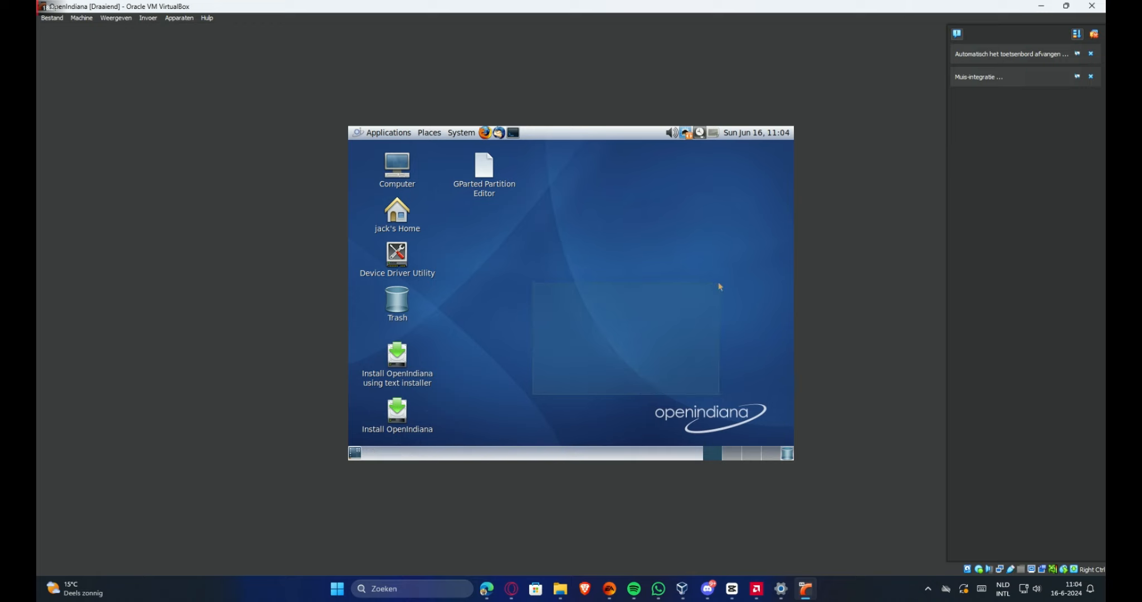
pyautogui.moveTo(719, 283); pyautogui.dragTo(719, 283)
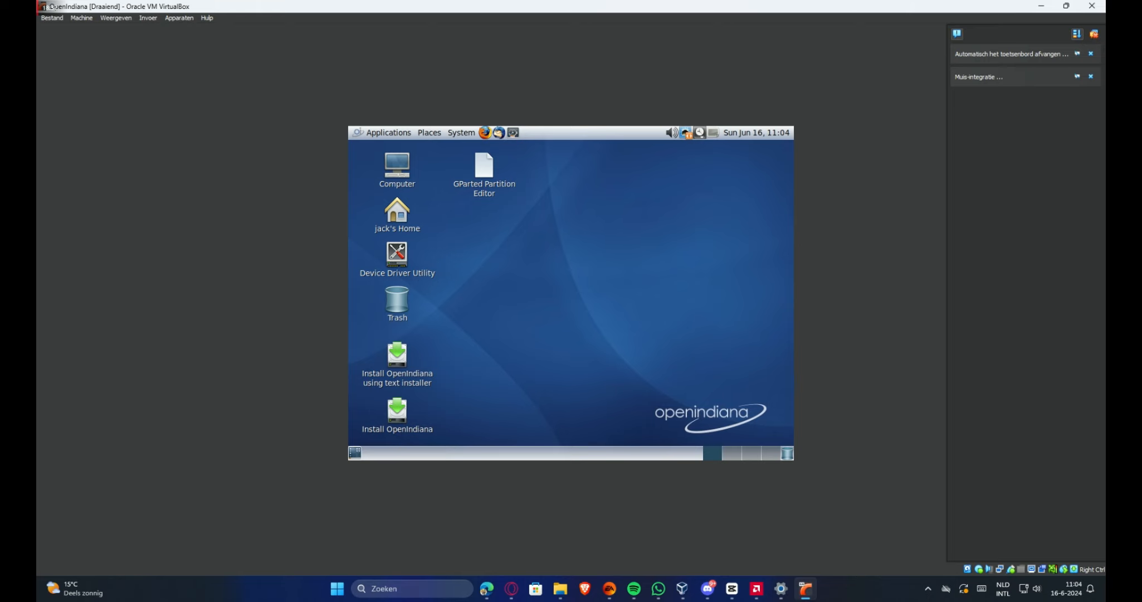
pyautogui.click(513, 133)
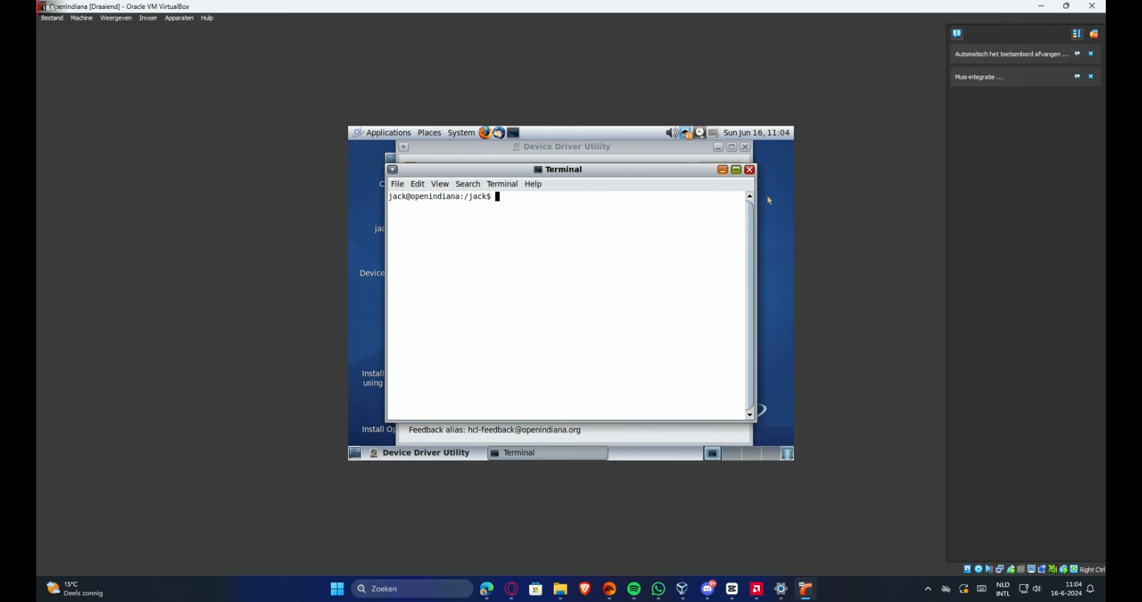
# Close the MATE Terminal, then close the Device Driver Utility after reviewing its device list
pyautogui.click(750, 171)
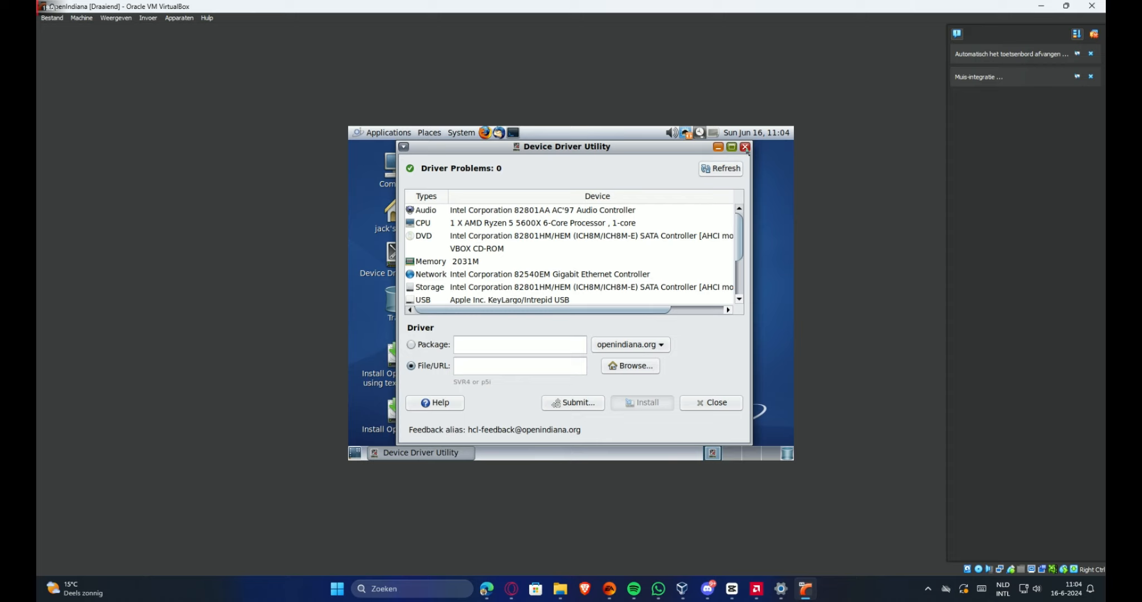
pyautogui.click(745, 147)
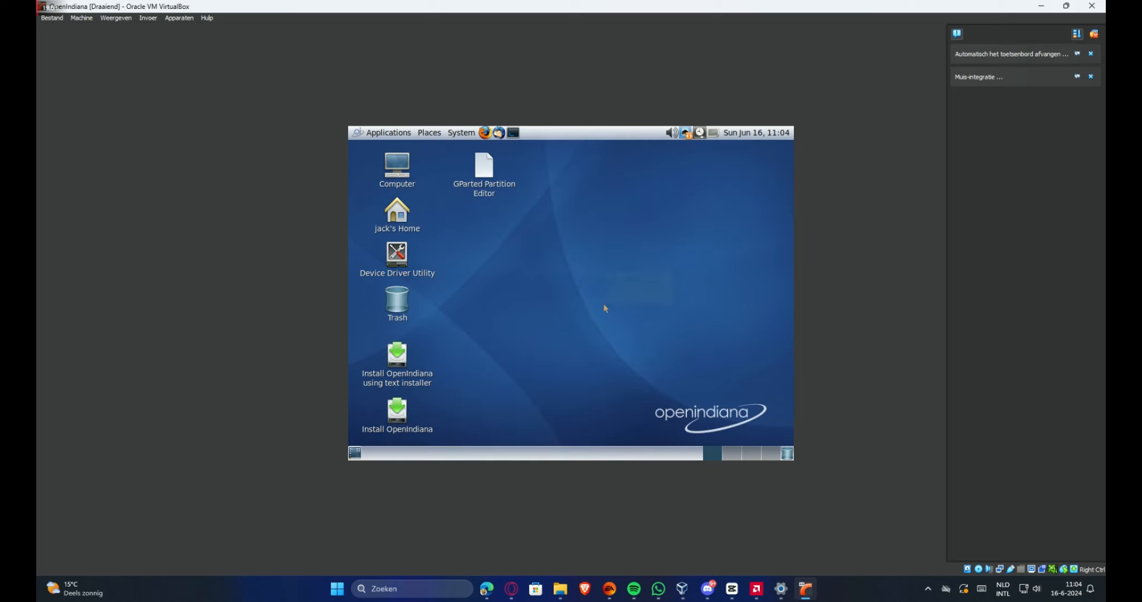
pyautogui.click(488, 136)
pyautogui.click(394, 306)
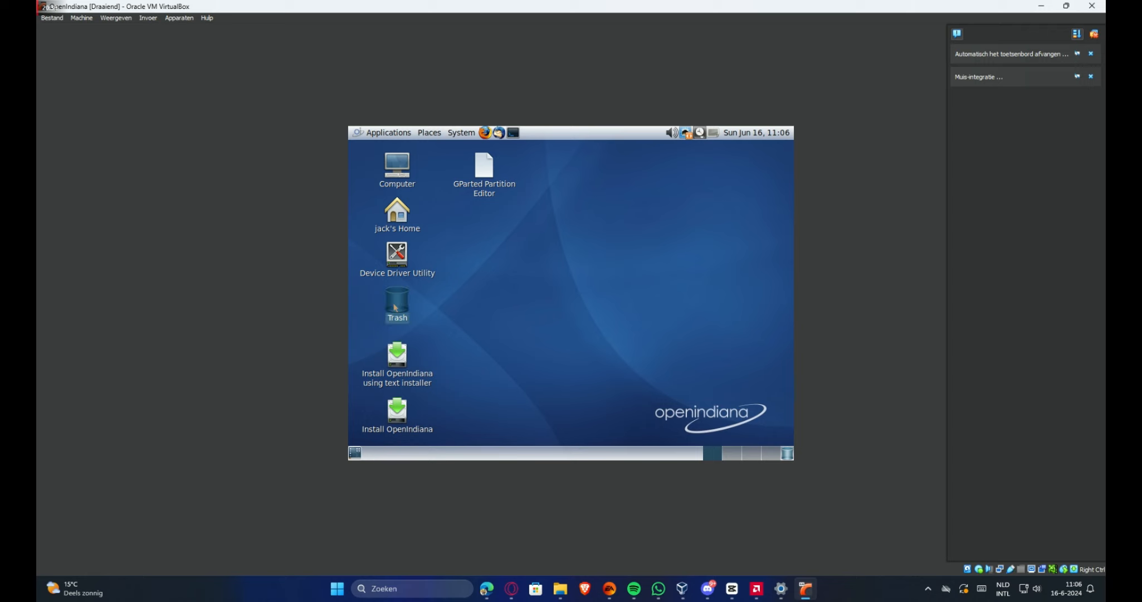
pyautogui.doubleClick(395, 306)
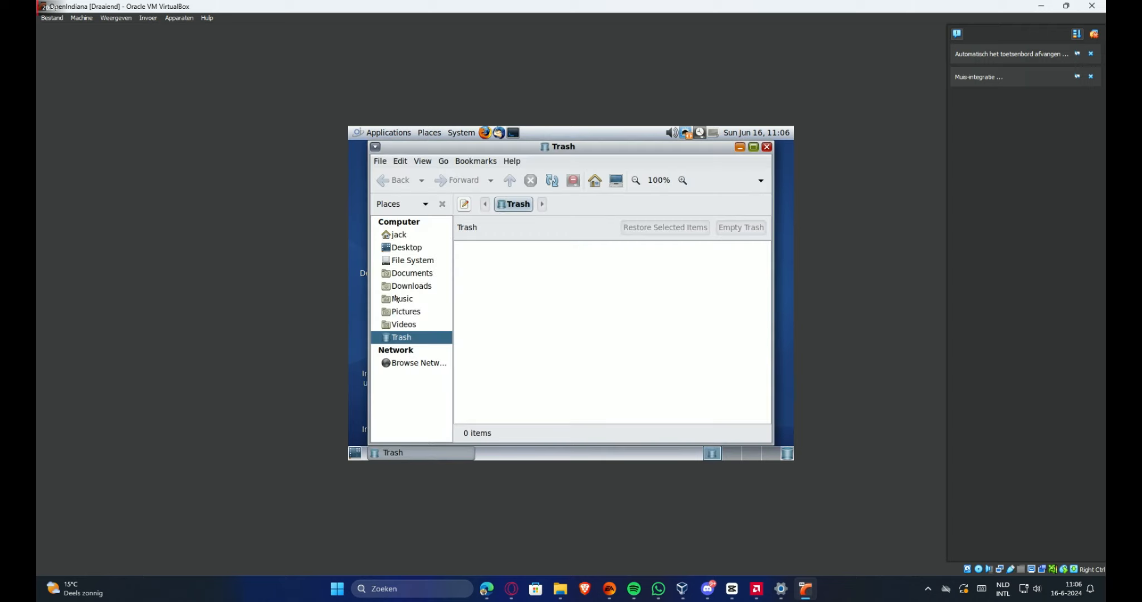
pyautogui.click(423, 287)
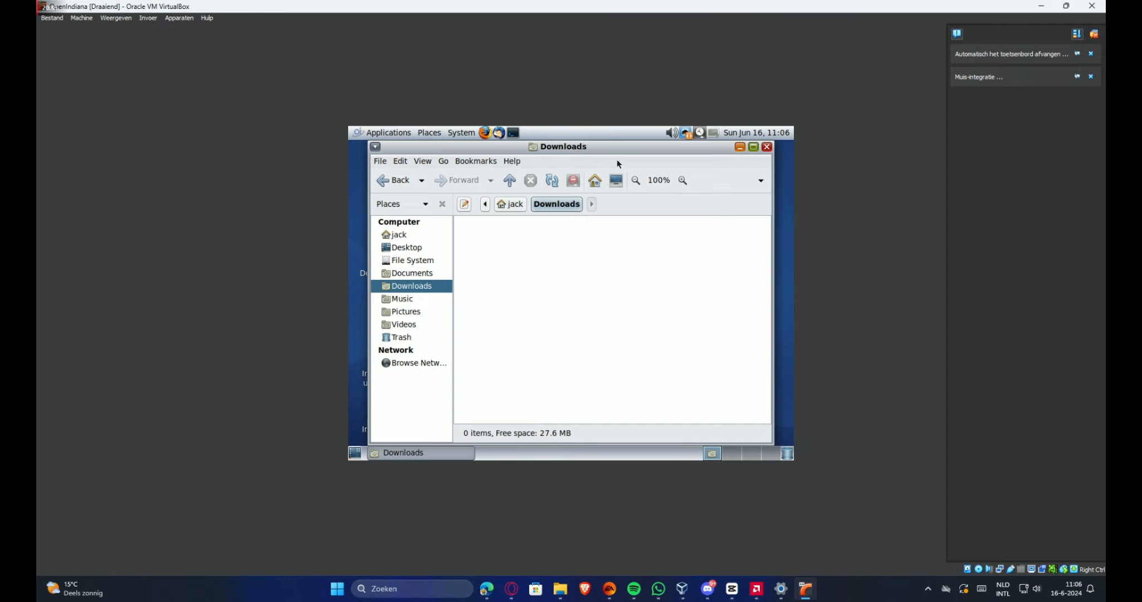
pyautogui.click(423, 366)
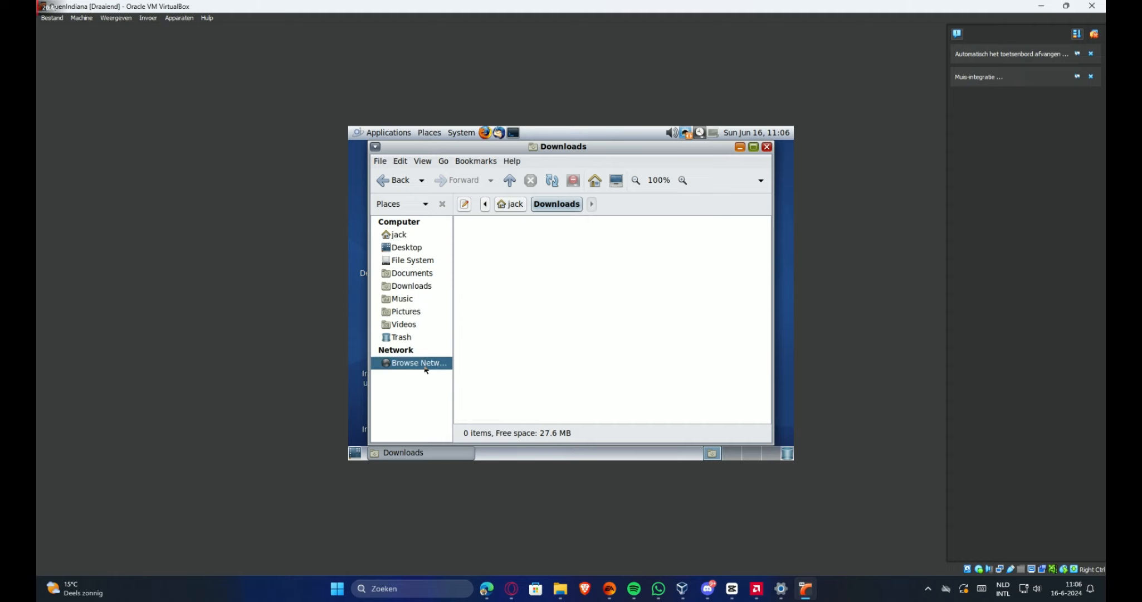
pyautogui.click(768, 147)
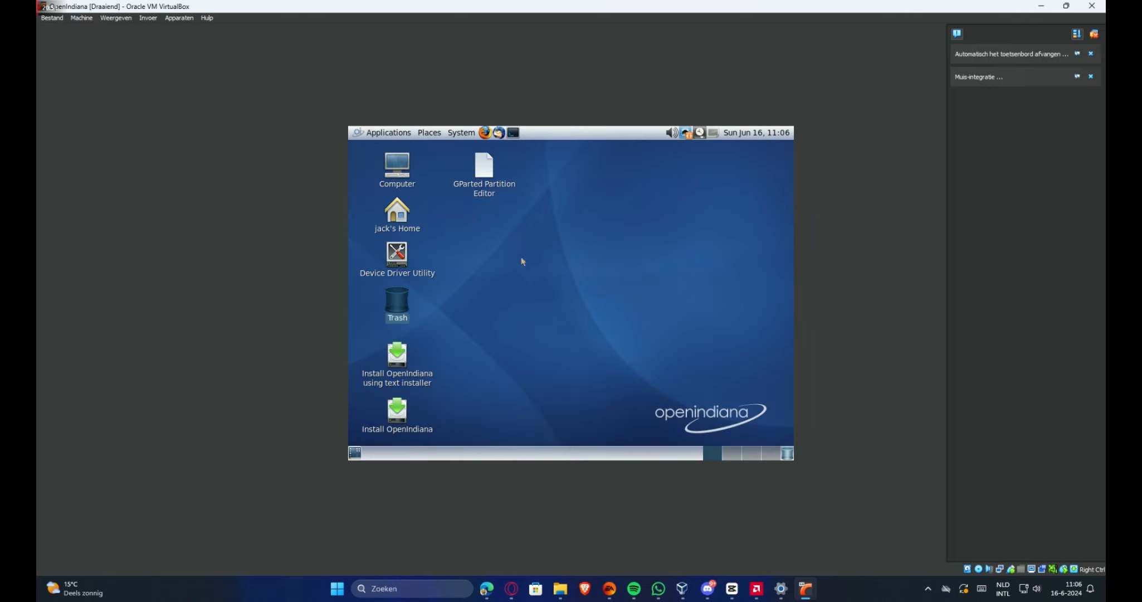
pyautogui.click(558, 281)
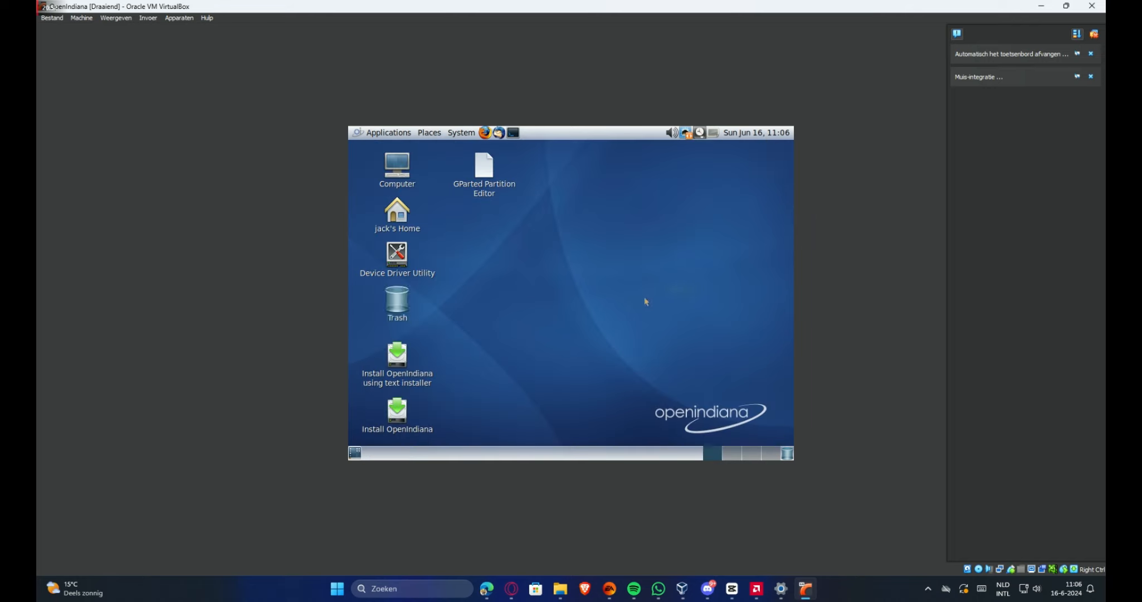
# Open and dismiss the desktop context menu, then show the panel calendar for June 2024
pyautogui.rightClick(646, 300)
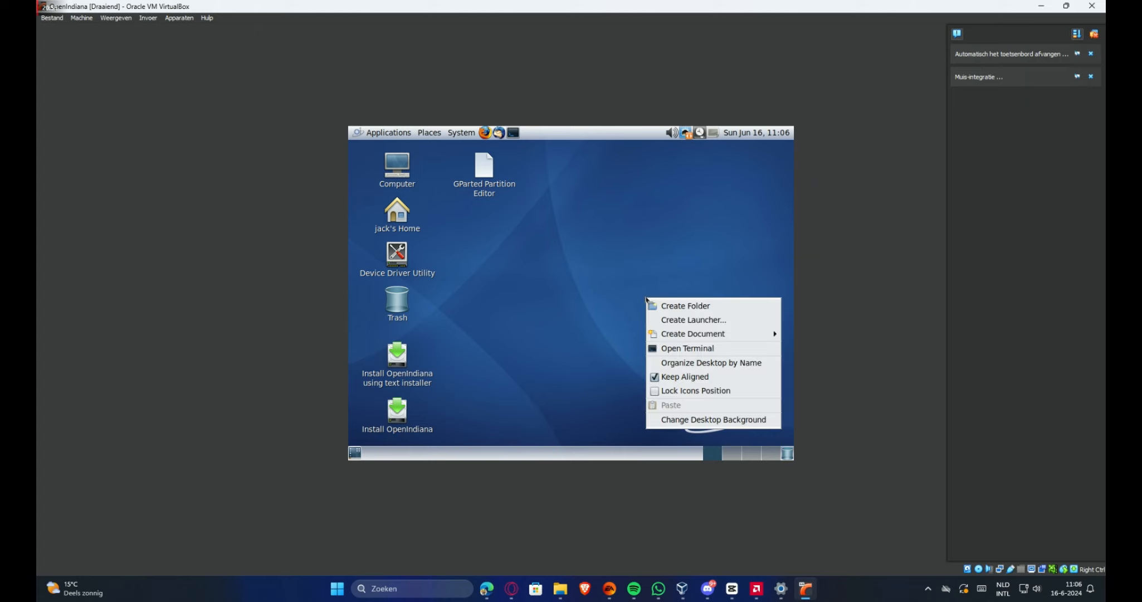
pyautogui.click(644, 294)
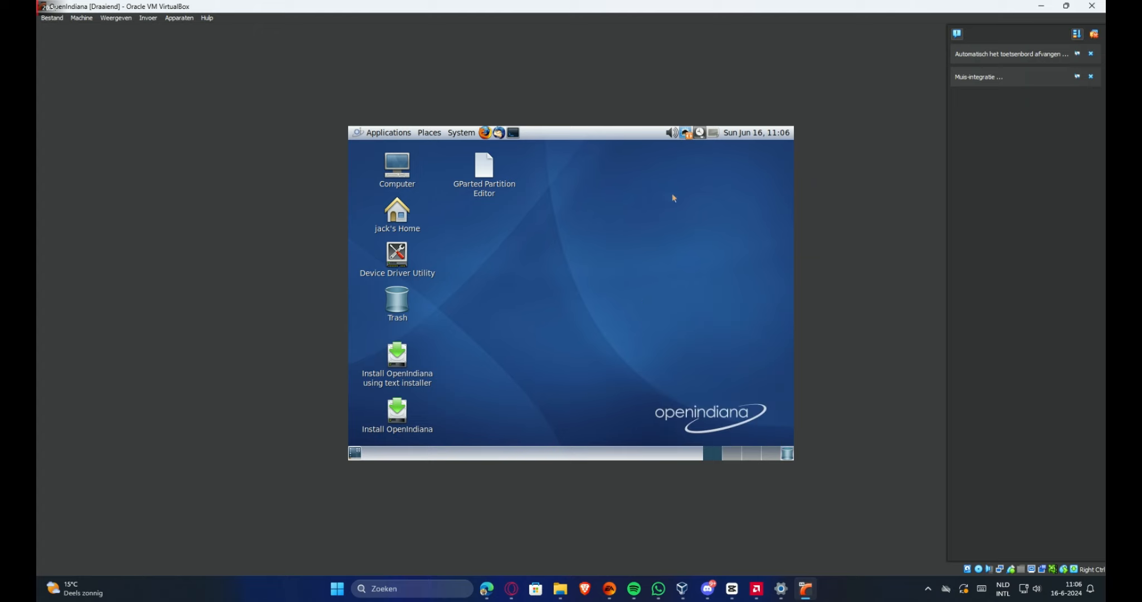
pyautogui.click(760, 134)
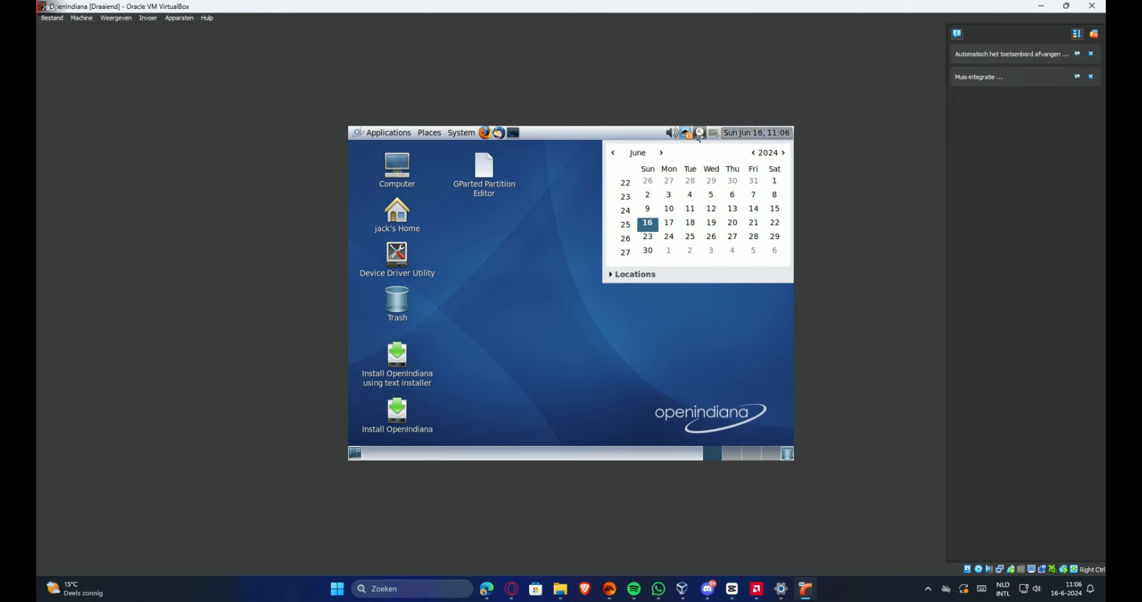
# Browse the Applications menu's installed program categories, then close the menu
pyautogui.click(363, 134)
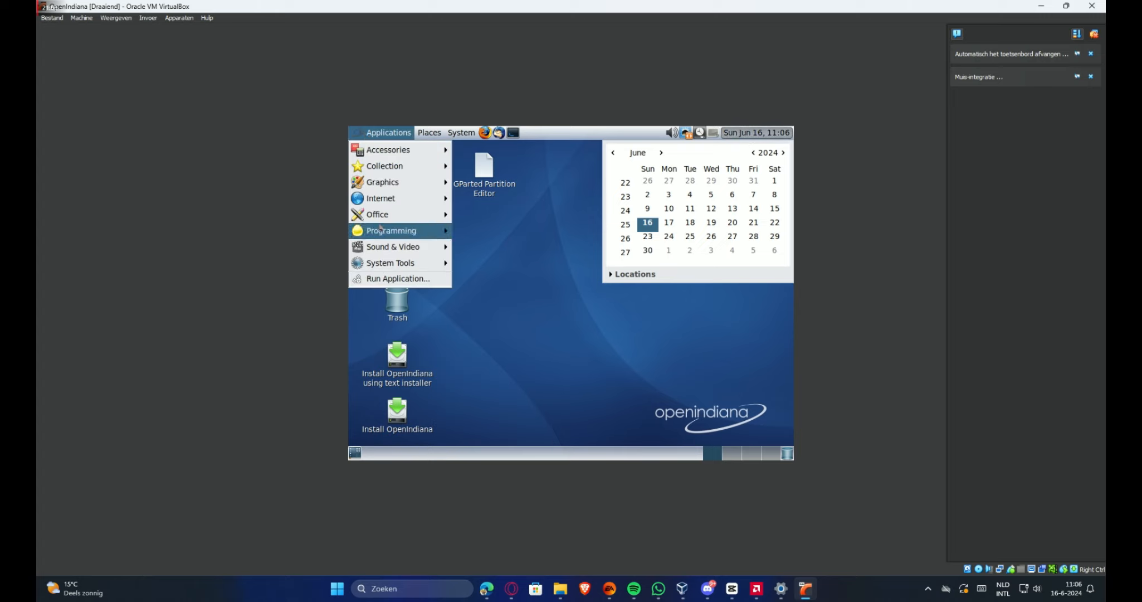
pyautogui.moveTo(382, 230)
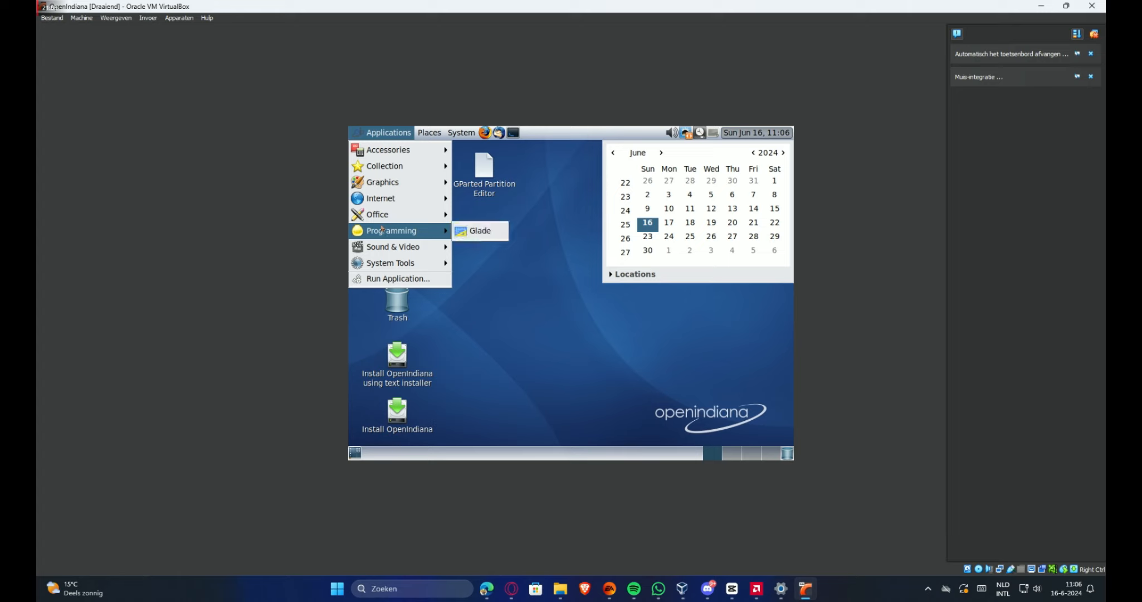
pyautogui.moveTo(387, 204)
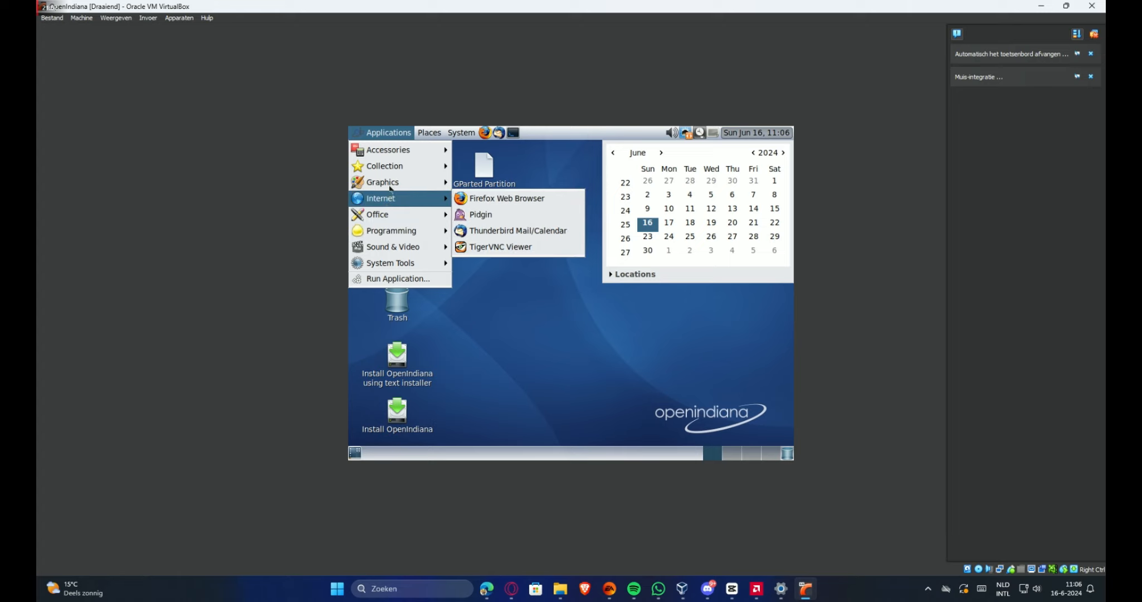
pyautogui.moveTo(399, 184)
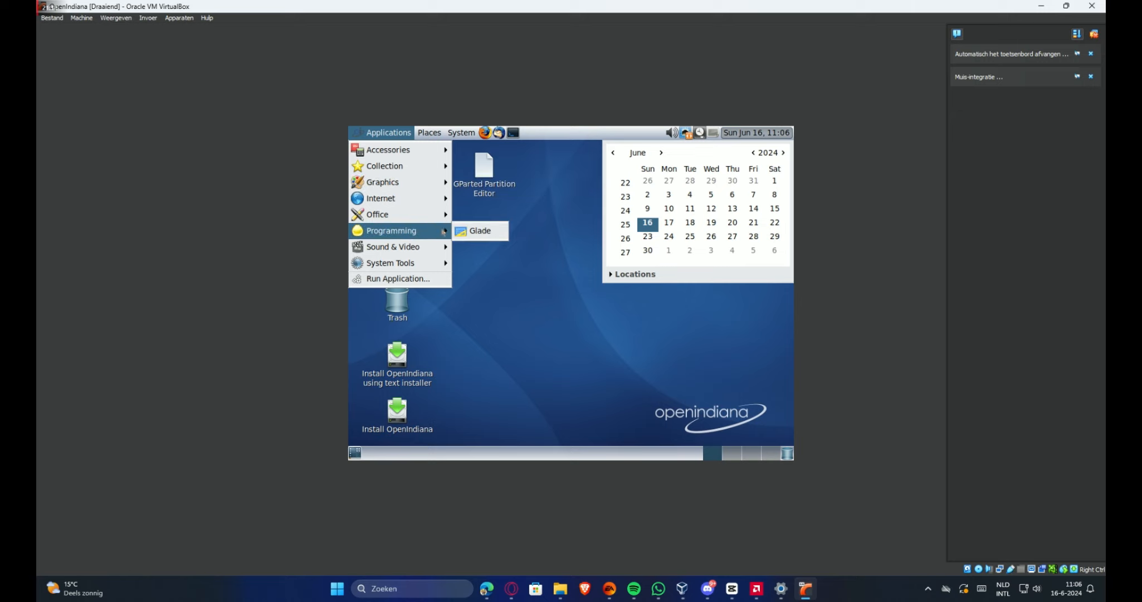
pyautogui.moveTo(420, 266)
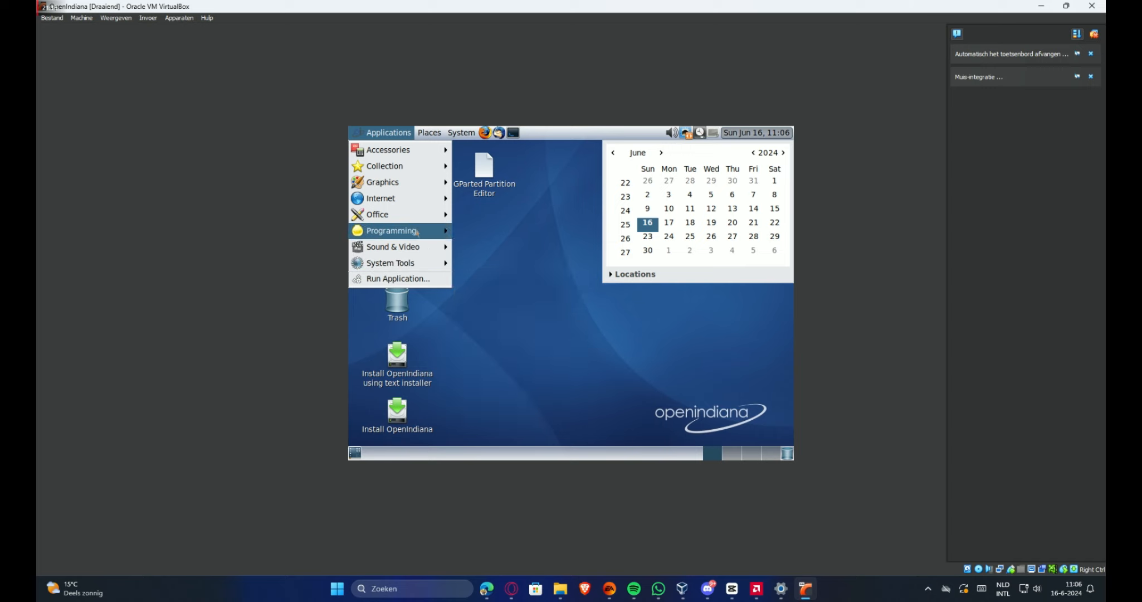
pyautogui.moveTo(417, 219)
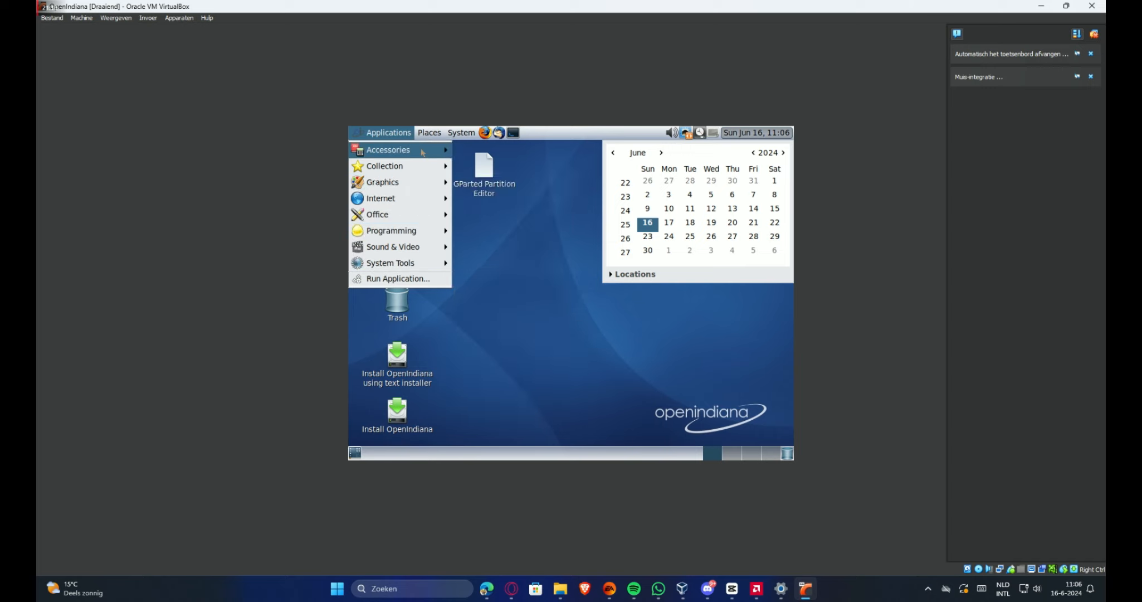
pyautogui.moveTo(423, 153)
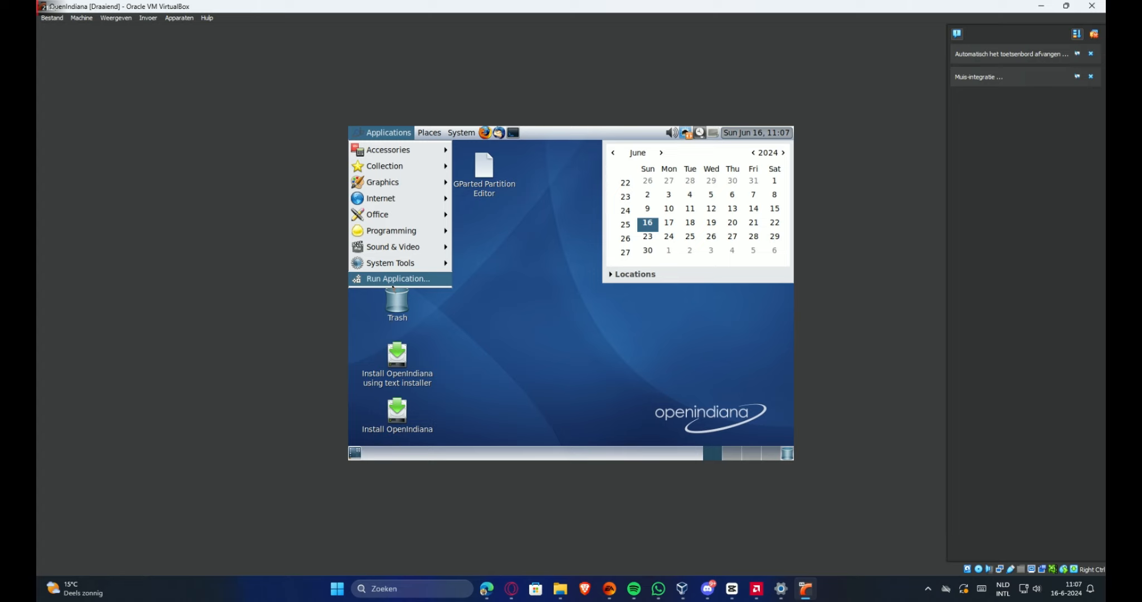
pyautogui.click(590, 225)
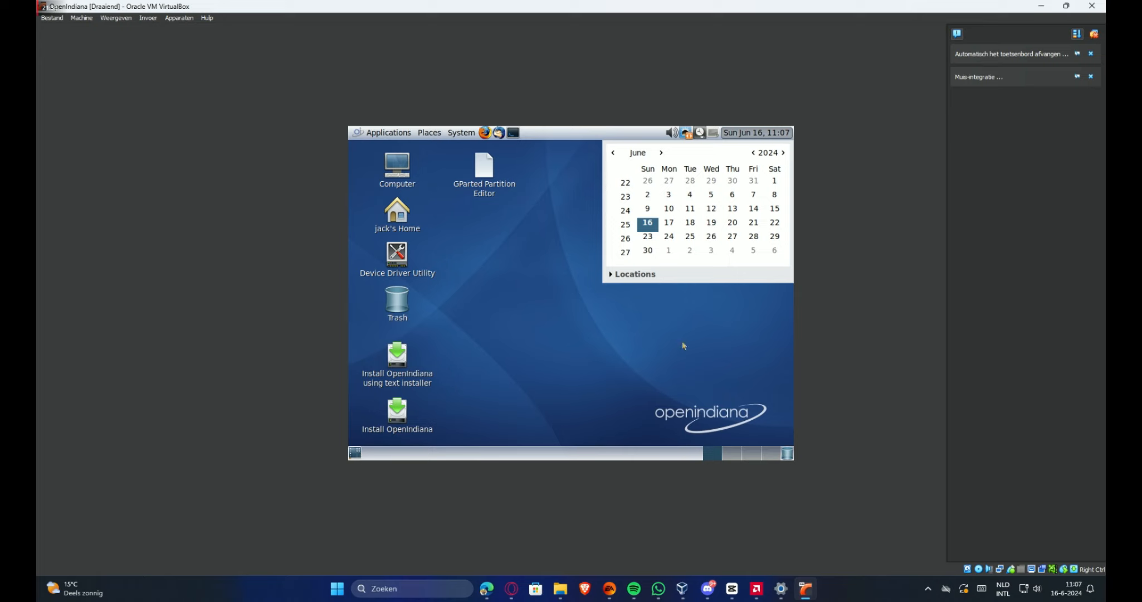
# Close the calendar and try System > Lock Screen, which fails with a mate-screensaver-command error
pyautogui.click(750, 132)
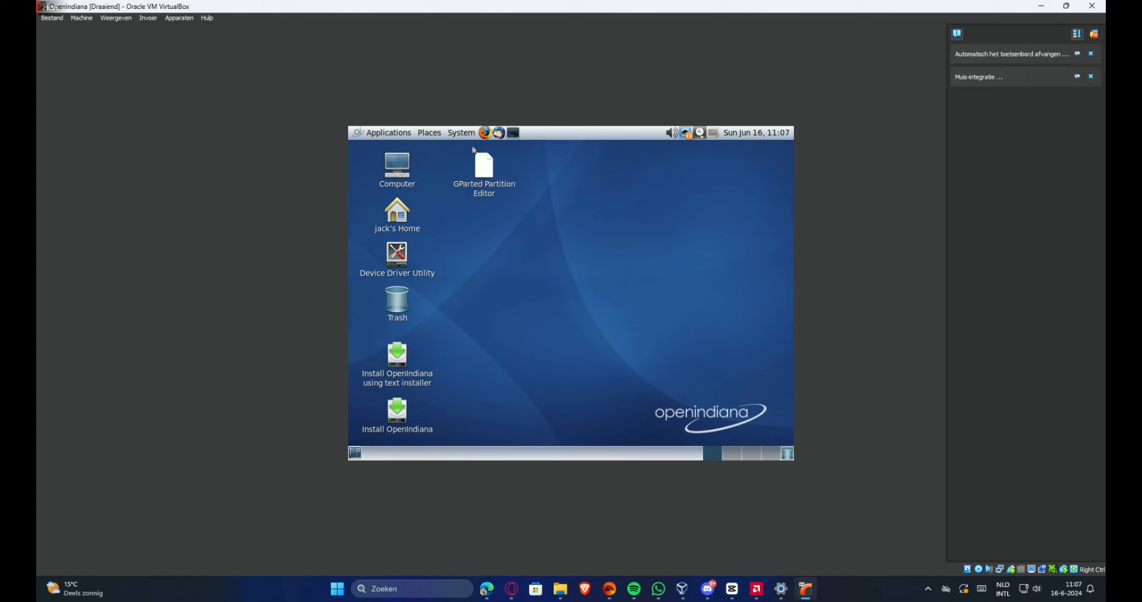
pyautogui.click(461, 133)
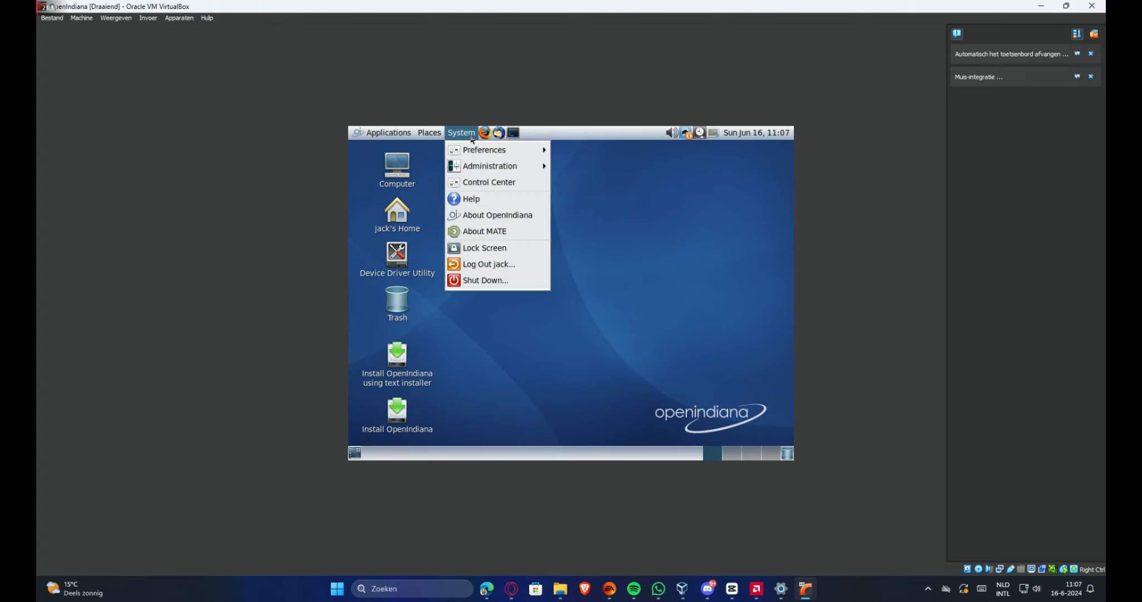
pyautogui.click(500, 250)
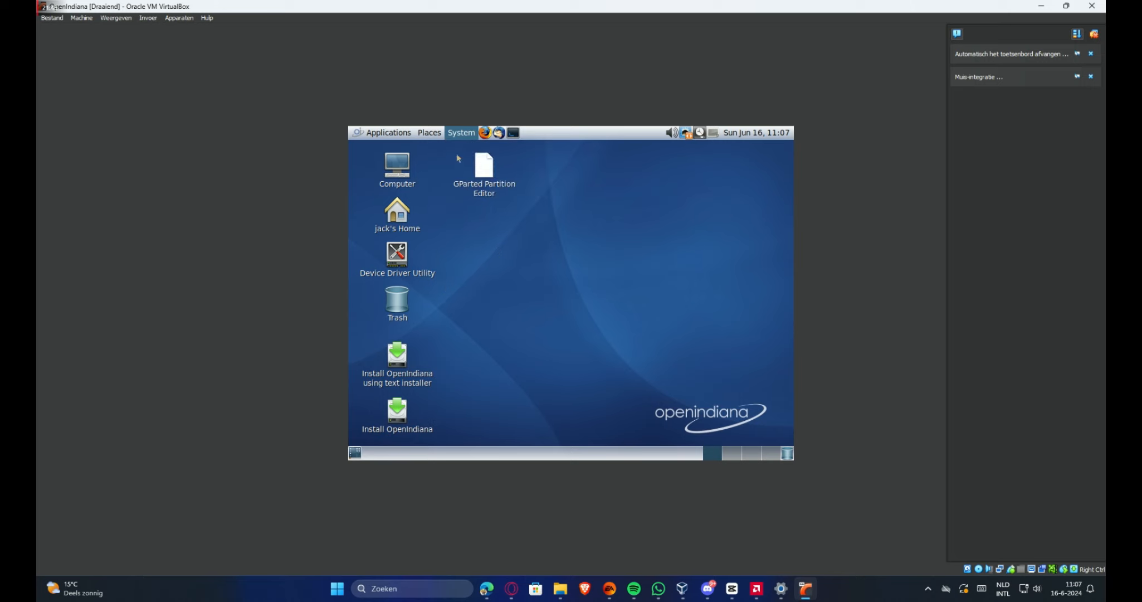
# Drag selection rectangles across the desktop, selecting and clearing the GParted Partition Editor shortcut
pyautogui.moveTo(495, 251); pyautogui.dragTo(519, 178)
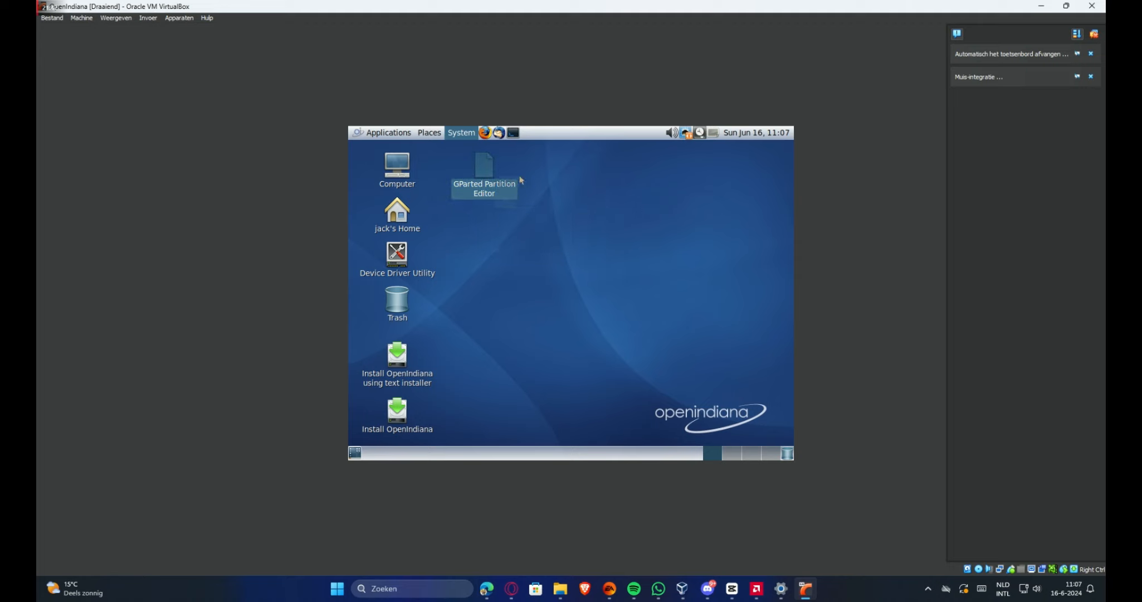
pyautogui.click(617, 315)
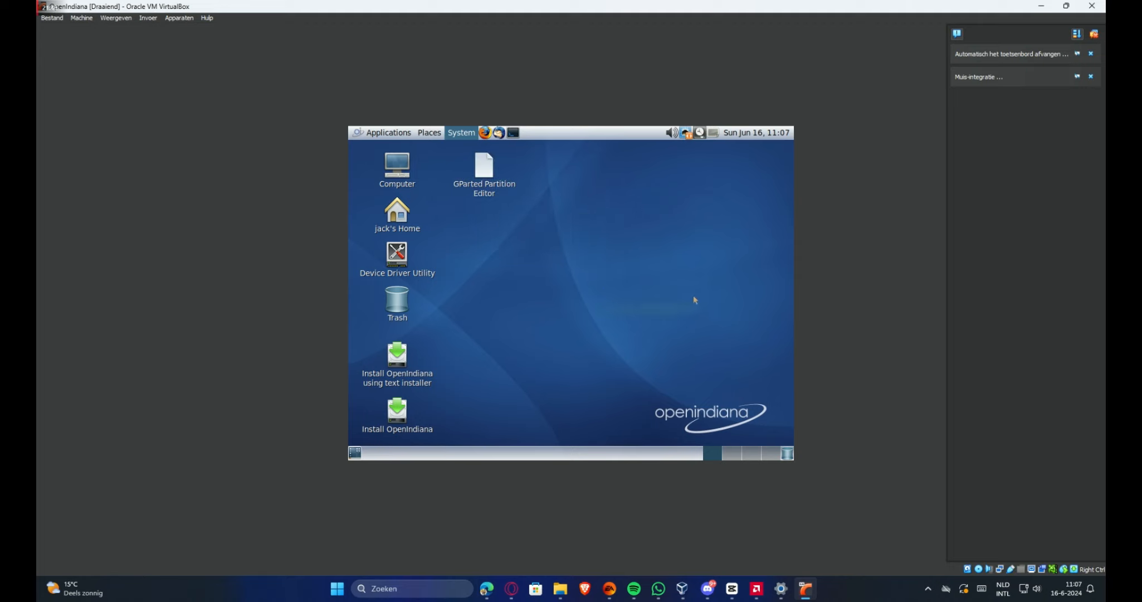
pyautogui.moveTo(671, 205); pyautogui.dragTo(472, 139)
pyautogui.click(549, 277)
pyautogui.moveTo(663, 272); pyautogui.dragTo(512, 317)
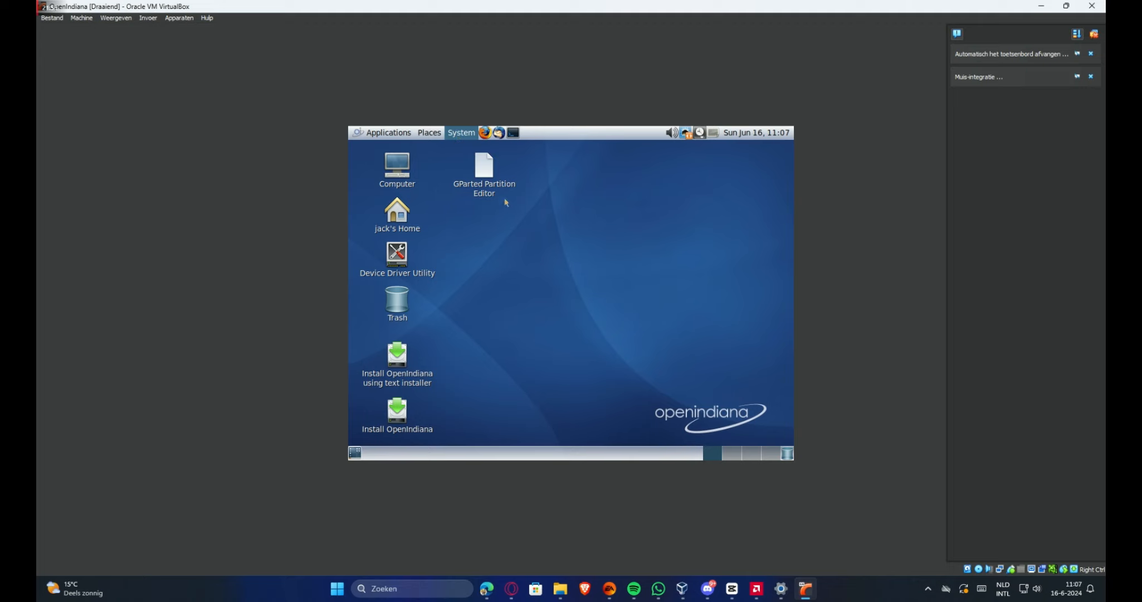